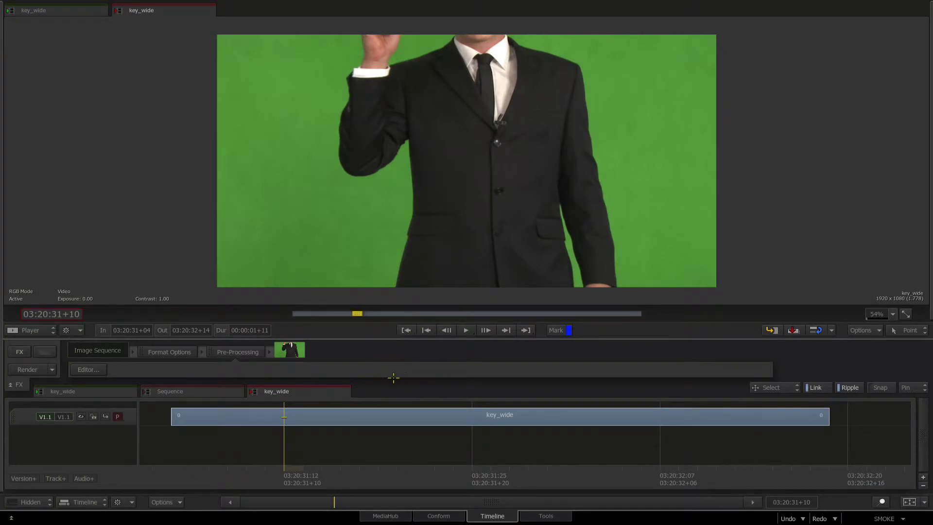
# Step: Move the playhead to 03:20:31+20 and create a ConnectFX setup on the key_wide clip
pyautogui.moveTo(298, 460); pyautogui.dragTo(466, 450)
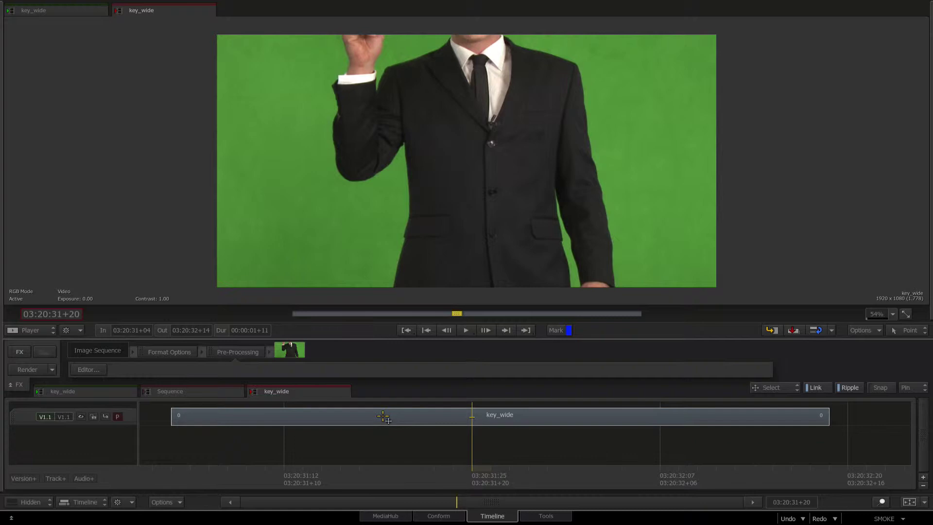
pyautogui.click(362, 424)
pyautogui.click(20, 353)
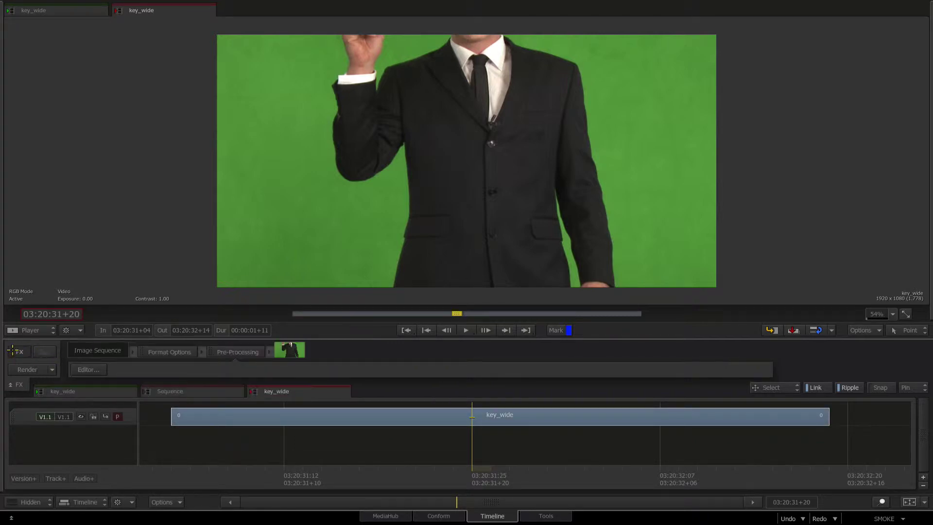
pyautogui.click(78, 360)
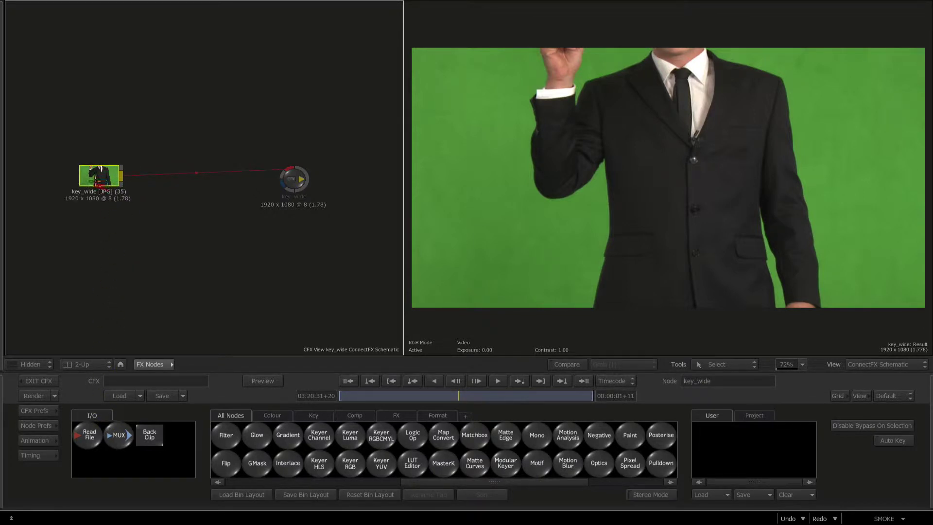
# Step: Insert a MUX node on the link between the key_wide source clip and the output node
pyautogui.click(113, 440)
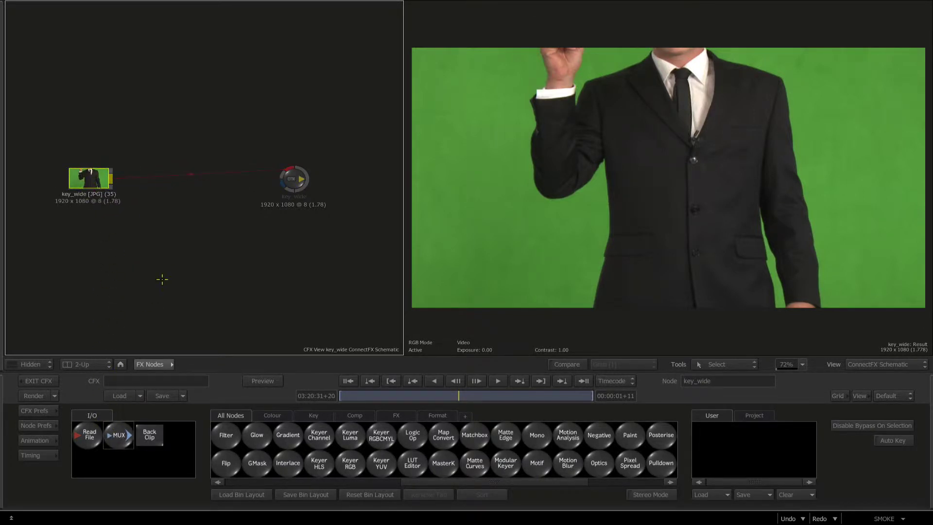
pyautogui.click(110, 437)
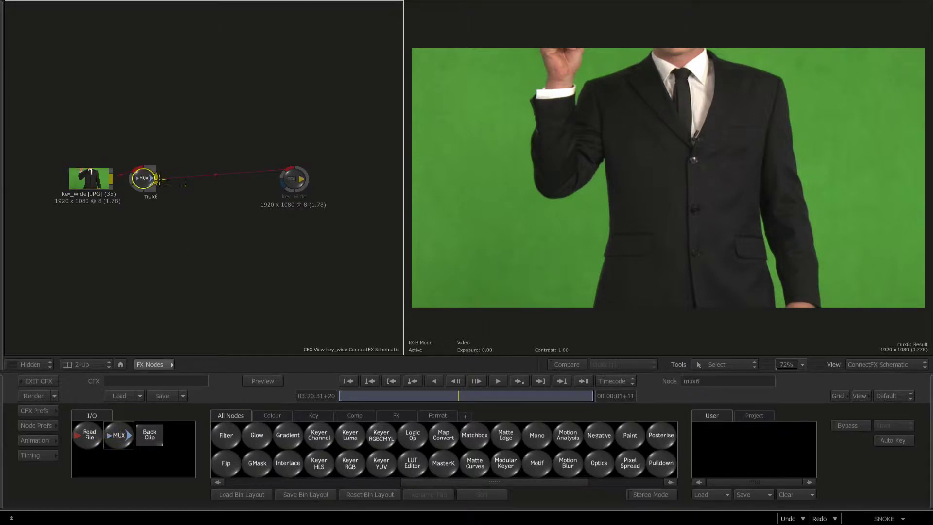
pyautogui.click(157, 184)
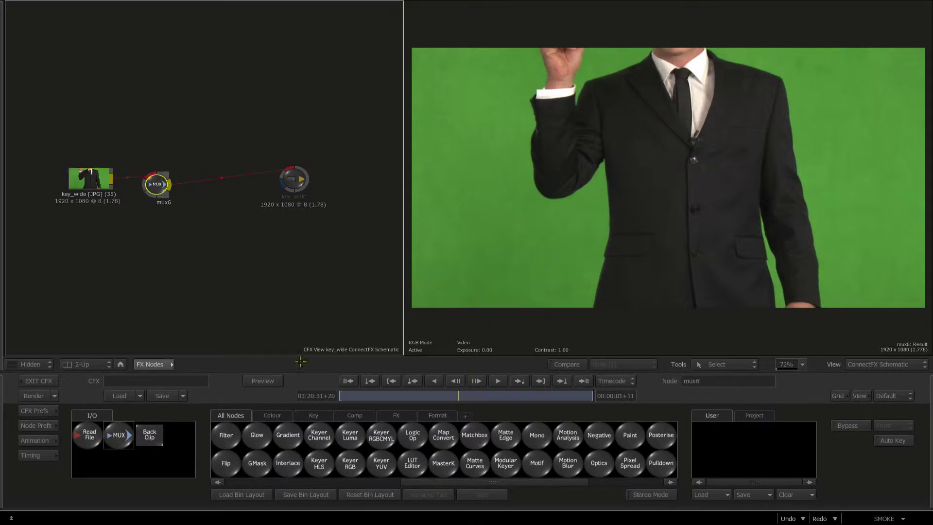
# Step: Add Keyer RGBCMYL, Keyer YUV and Keyer Channel nodes to the schematic, stacked below the main link
pyautogui.click(314, 415)
pyautogui.click(443, 435)
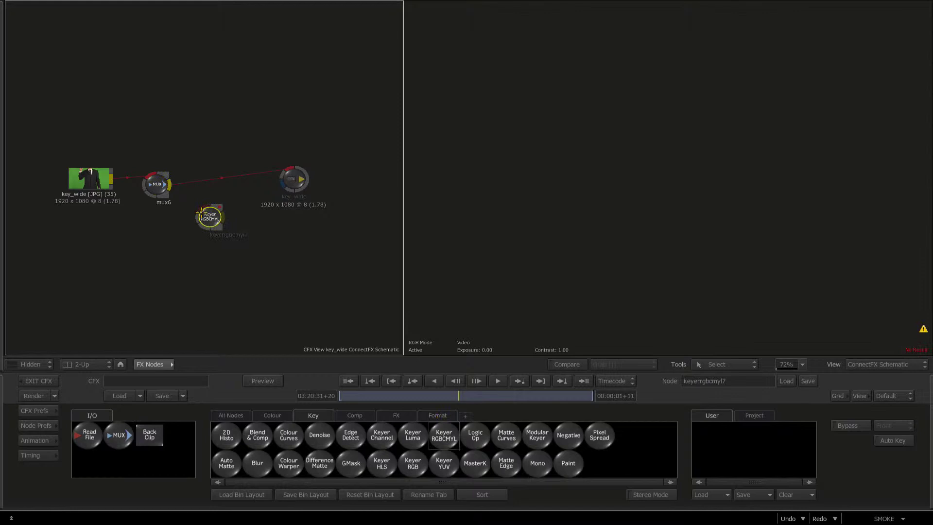
pyautogui.click(202, 214)
pyautogui.click(444, 462)
pyautogui.click(214, 249)
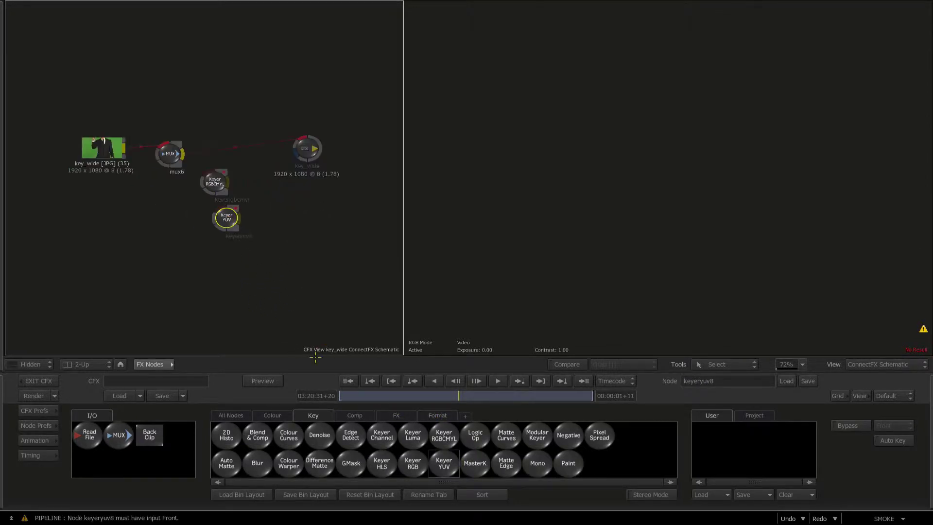
pyautogui.click(382, 435)
pyautogui.click(231, 258)
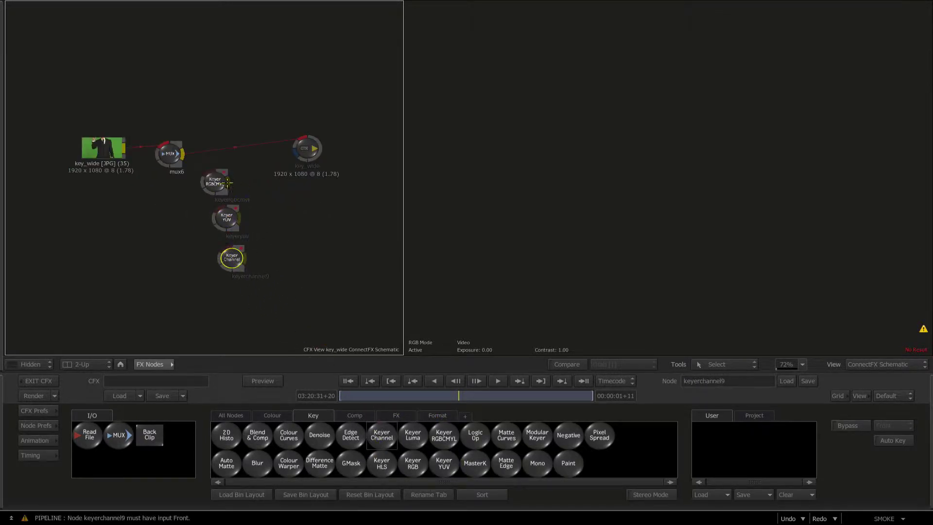
# Step: Connect the MUX output to the front input of all three keyers and rearrange the nodes into a tidy tree
pyautogui.moveTo(219, 178); pyautogui.dragTo(159, 205)
pyautogui.moveTo(115, 156); pyautogui.dragTo(59, 200)
pyautogui.moveTo(175, 163); pyautogui.dragTo(162, 161)
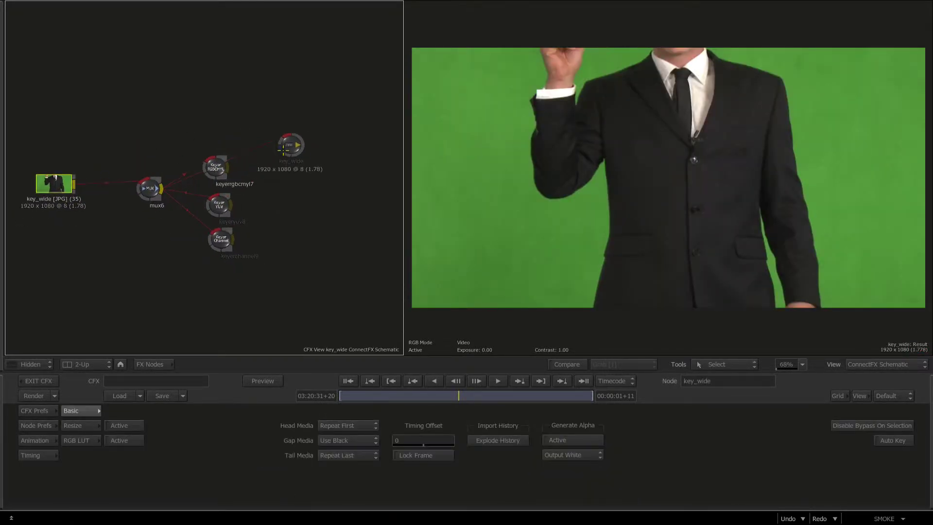
pyautogui.moveTo(281, 149); pyautogui.dragTo(307, 187)
pyautogui.click(215, 167)
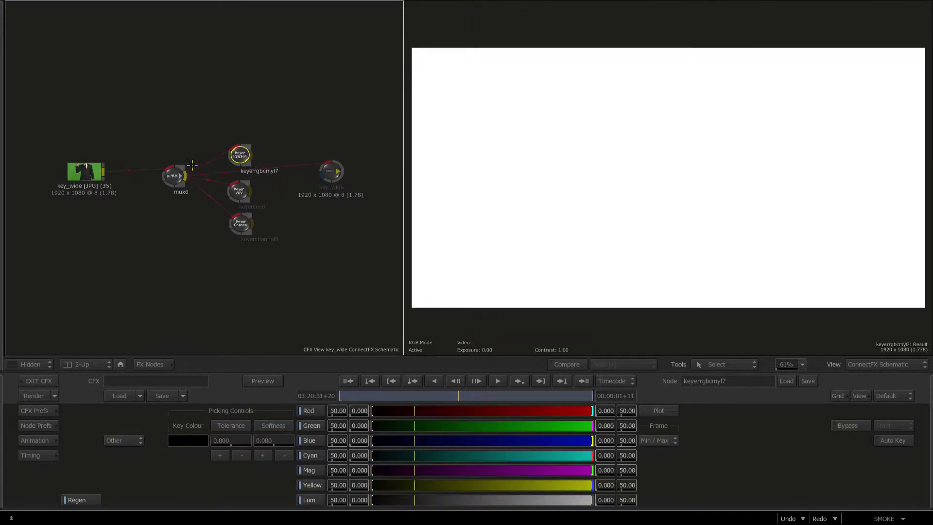
pyautogui.click(192, 177)
# Step: Compare the results and controls of the RGBCMYL, YUV and Channel keyers, and view the MUX node's result
pyautogui.click(241, 158)
pyautogui.click(239, 191)
pyautogui.click(236, 225)
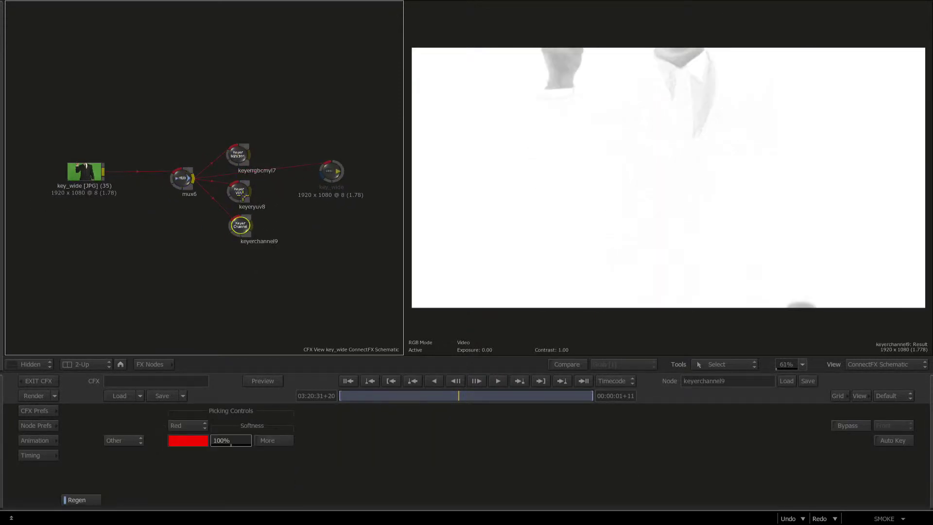
pyautogui.click(239, 157)
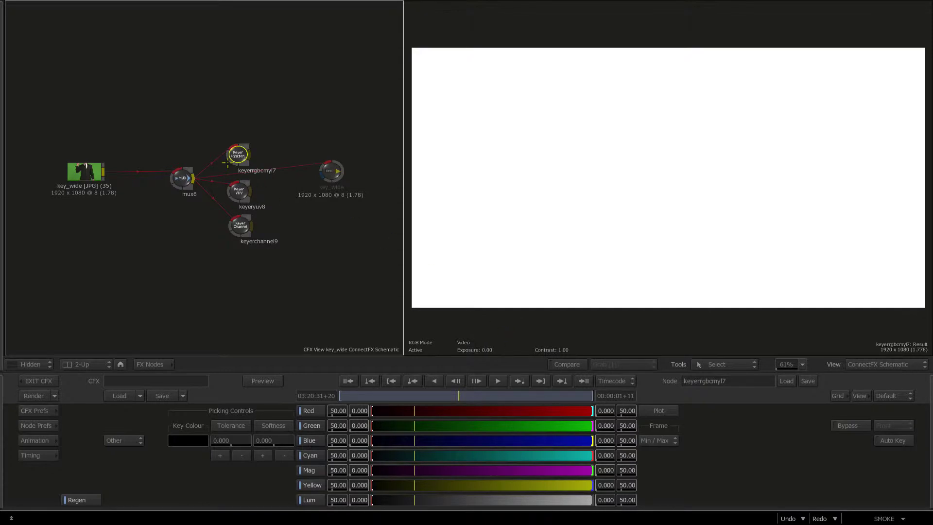
pyautogui.click(236, 151)
pyautogui.click(239, 190)
pyautogui.click(240, 153)
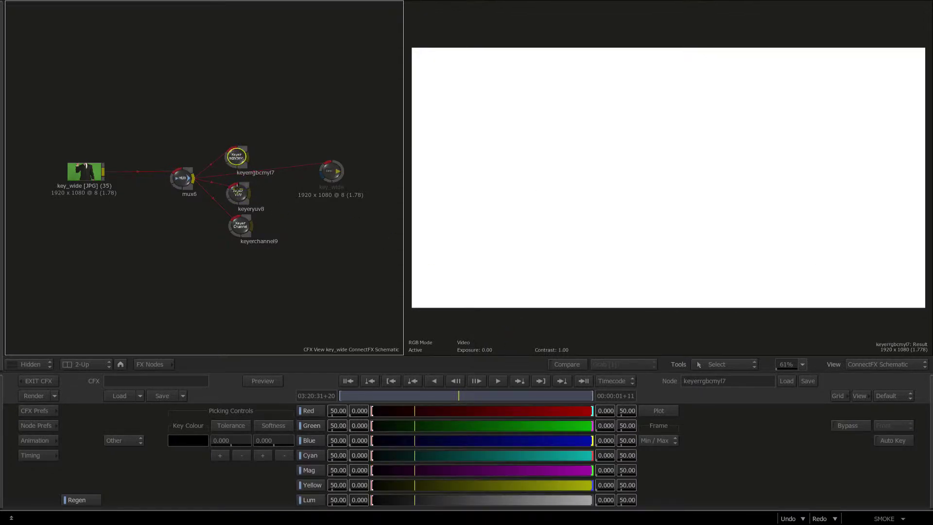
pyautogui.click(237, 193)
pyautogui.click(239, 225)
pyautogui.click(238, 194)
pyautogui.click(237, 157)
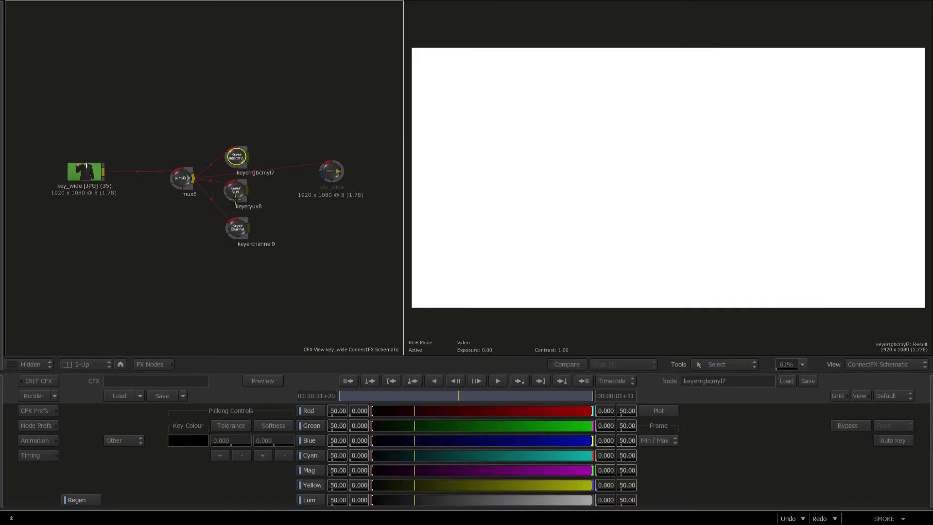
pyautogui.click(238, 227)
pyautogui.click(236, 191)
pyautogui.click(239, 227)
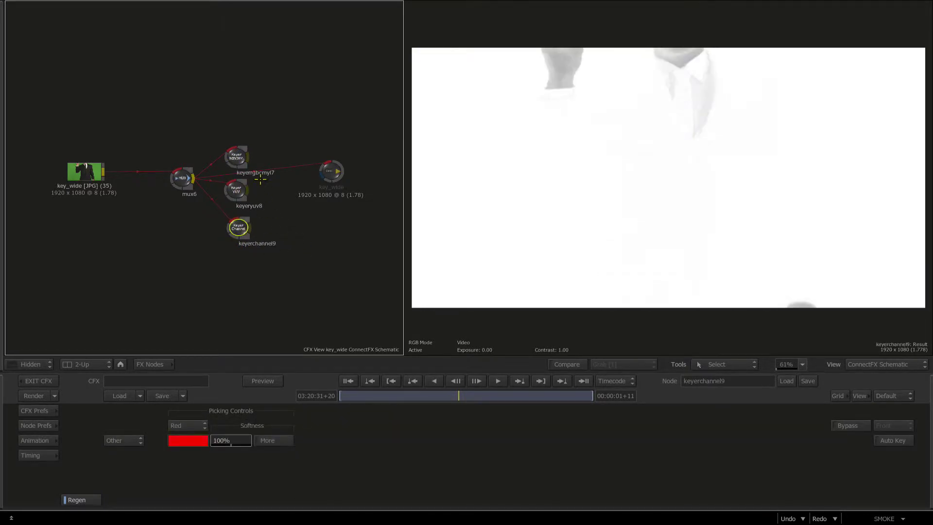
pyautogui.click(239, 158)
pyautogui.click(237, 190)
pyautogui.click(238, 159)
pyautogui.click(239, 227)
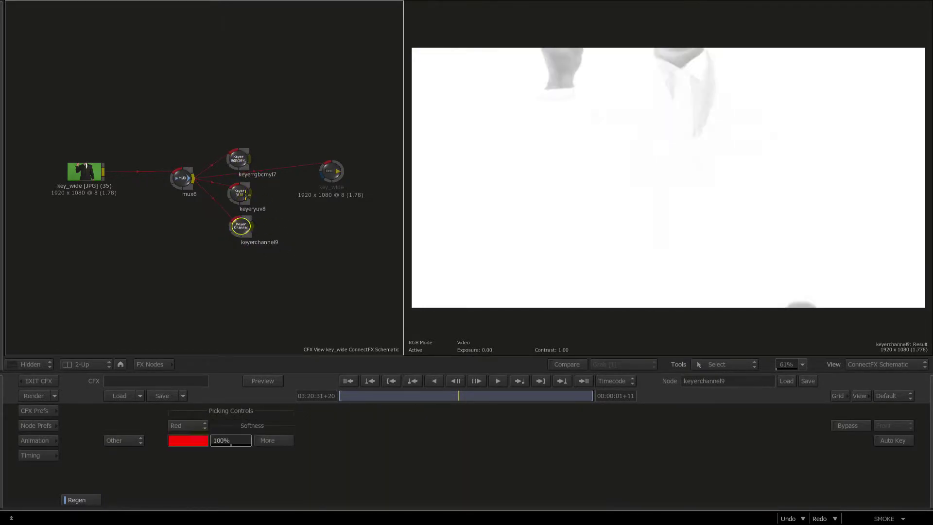
pyautogui.click(238, 159)
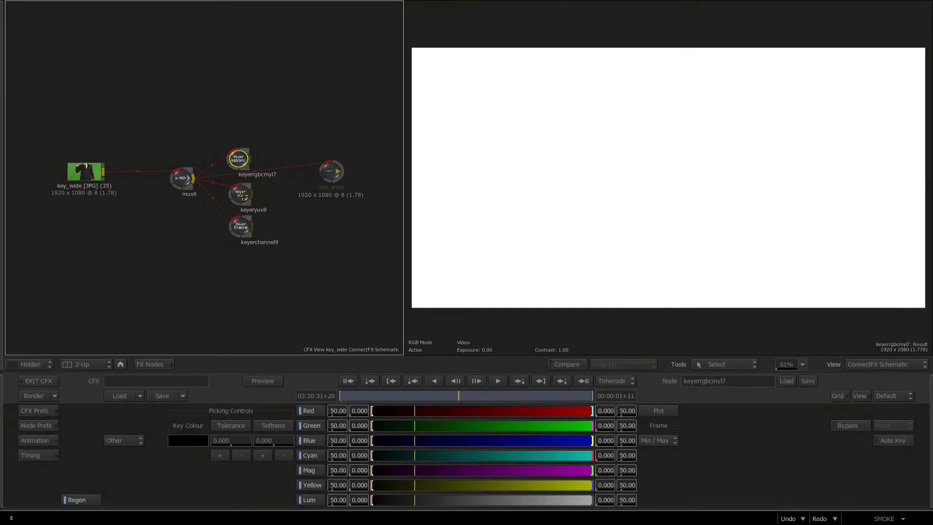
pyautogui.click(183, 178)
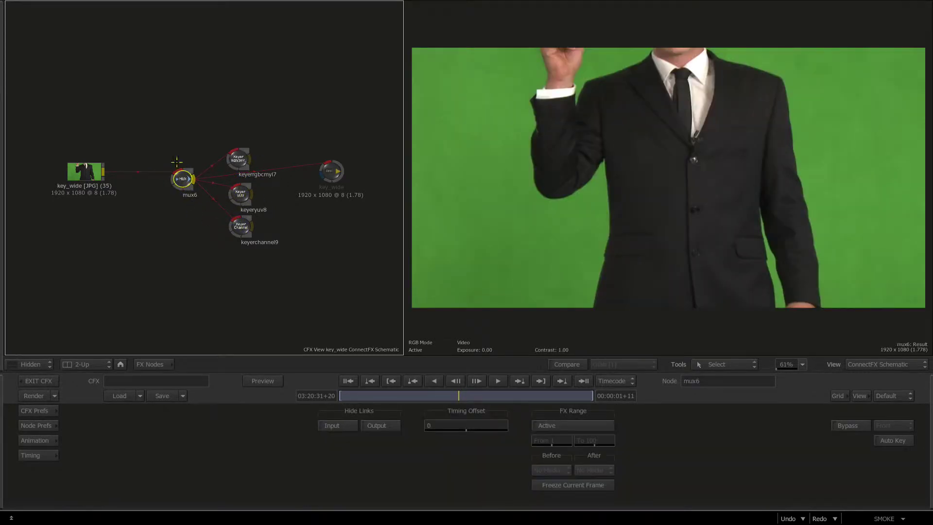
# Step: Group the MUX node and the three keyers into a single node, and position it between the clip and output
pyautogui.moveTo(145, 121); pyautogui.dragTo(277, 297)
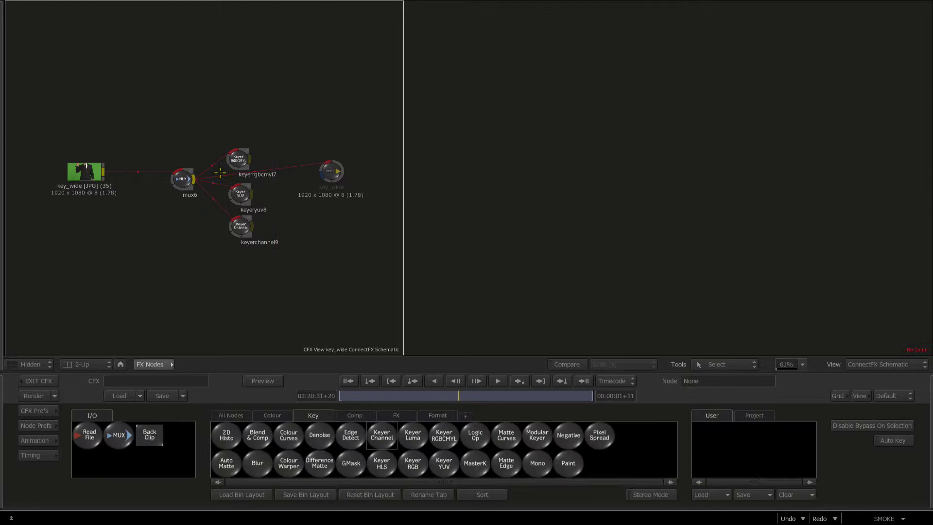
pyautogui.moveTo(149, 125); pyautogui.dragTo(300, 283)
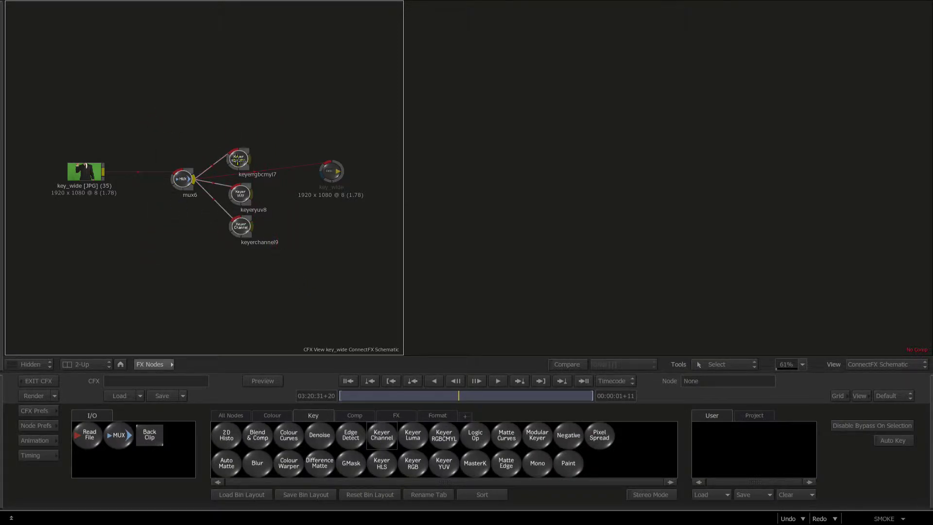
pyautogui.rightClick(239, 158)
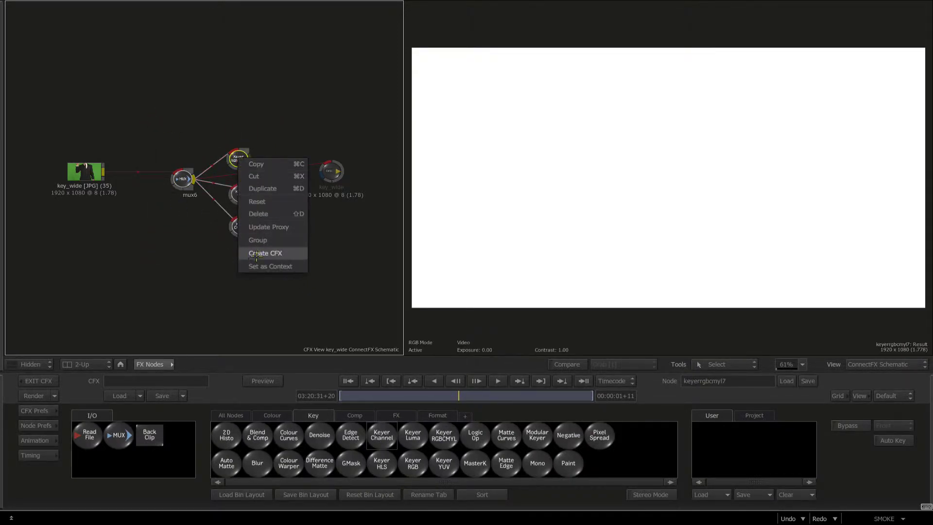
pyautogui.click(257, 240)
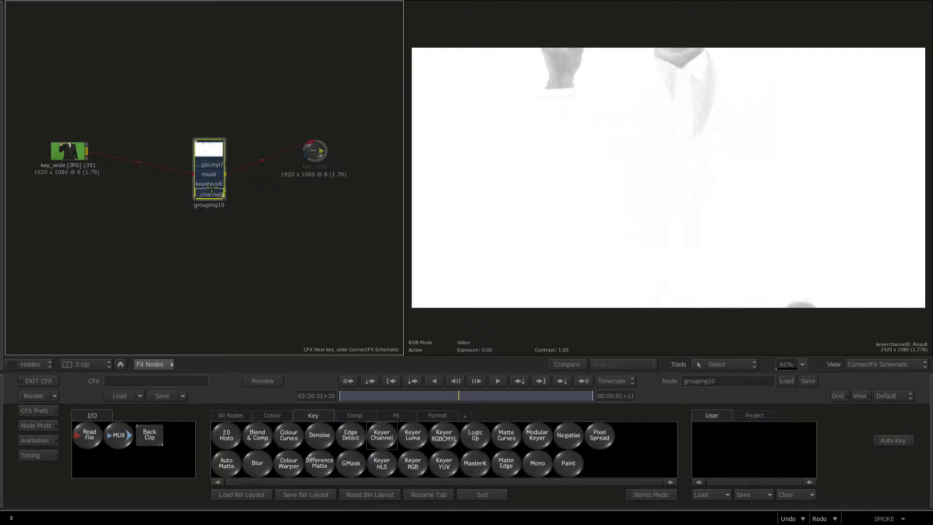
pyautogui.moveTo(210, 190); pyautogui.dragTo(204, 190)
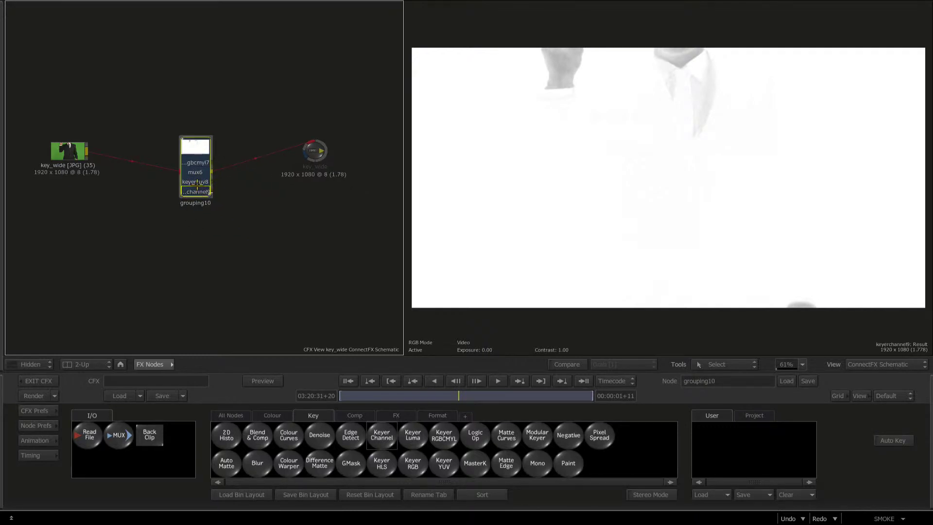
# Step: Examine the group's node list and the controls of its Channel keyer, YUV keyer, MUX and RGBCMYL keyer
pyautogui.doubleClick(197, 185)
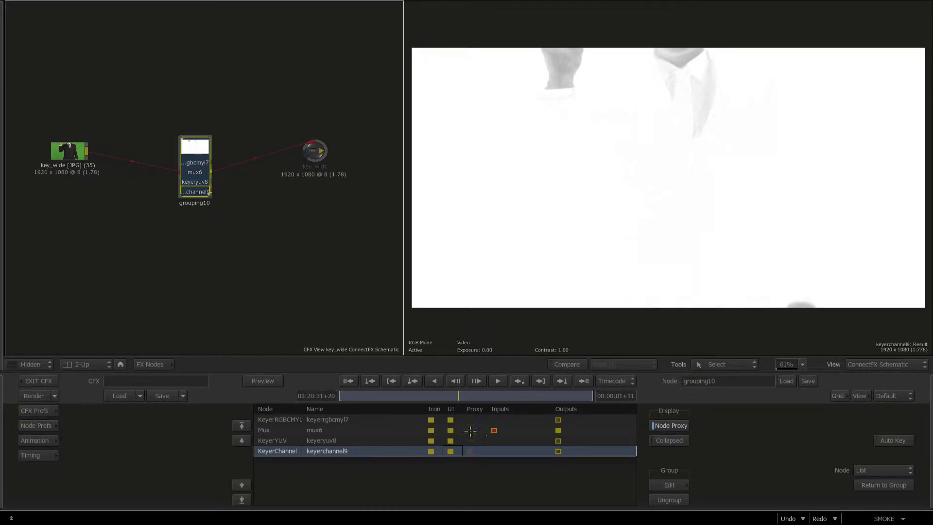
pyautogui.click(870, 470)
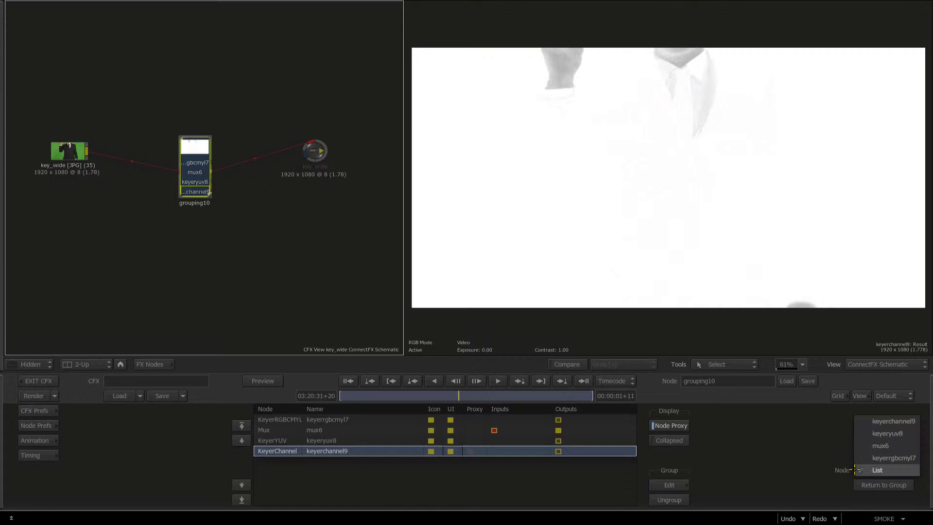
pyautogui.click(870, 422)
pyautogui.click(870, 470)
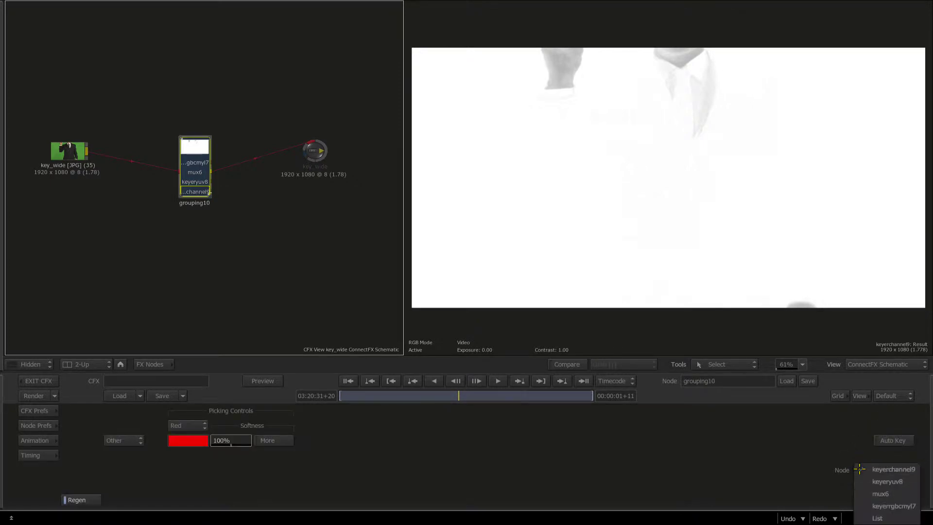
pyautogui.click(872, 482)
pyautogui.click(865, 471)
pyautogui.click(880, 482)
pyautogui.click(880, 471)
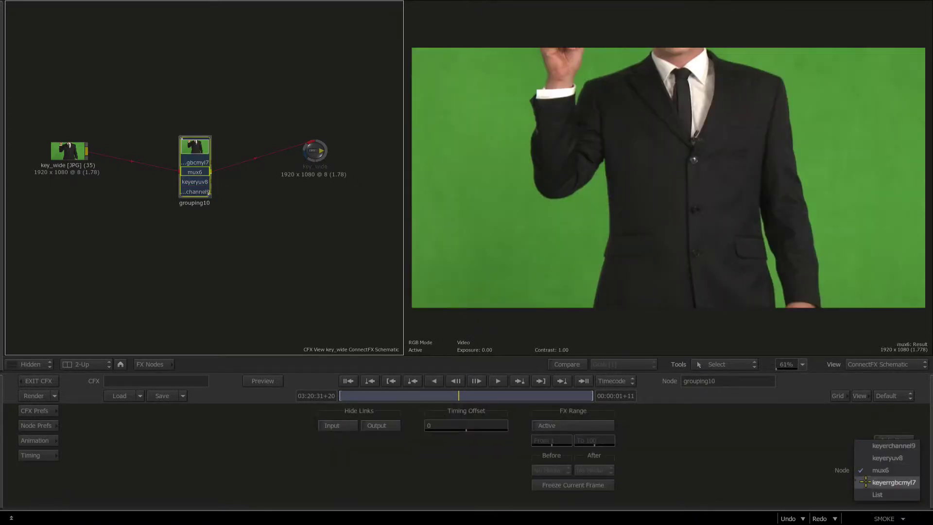
pyautogui.click(889, 482)
# Step: Open the group's inner schematic, shift the MUX node slightly downward, and exit the group
pyautogui.doubleClick(196, 178)
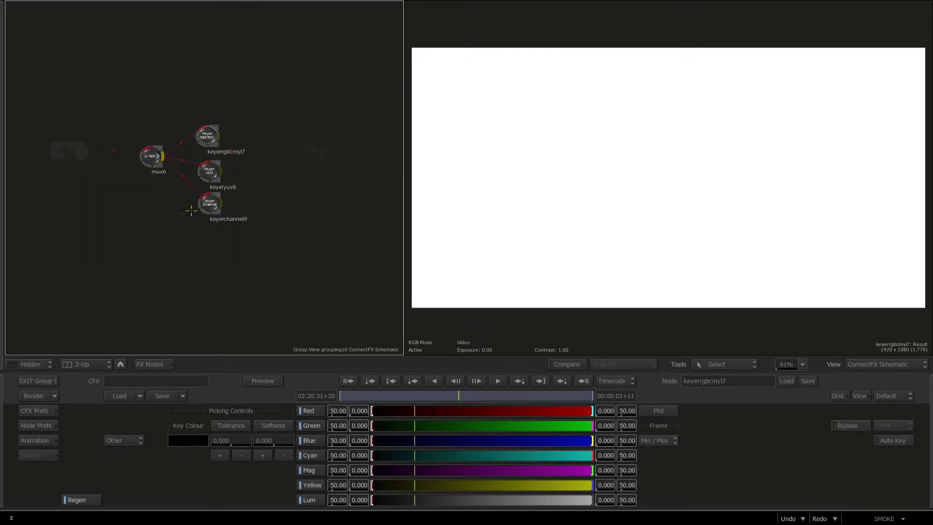
pyautogui.moveTo(151, 156); pyautogui.dragTo(154, 163)
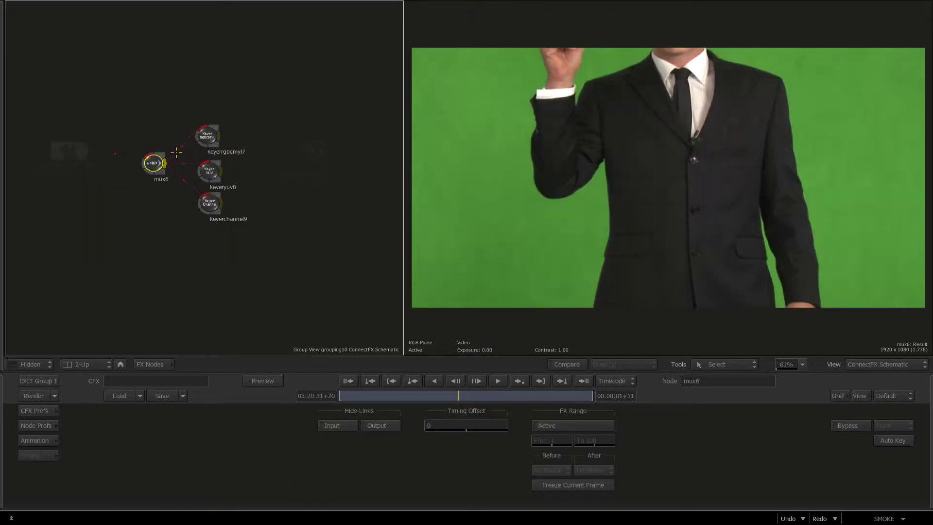
pyautogui.click(37, 380)
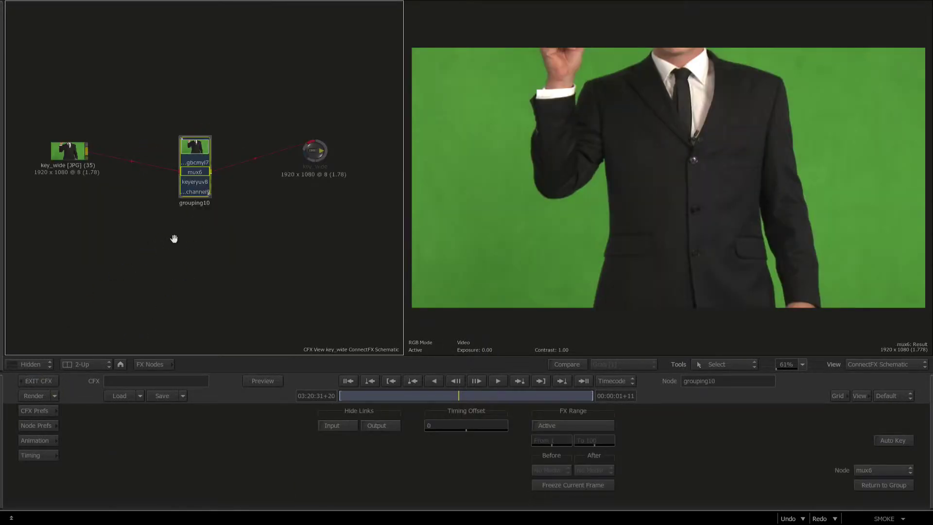
# Step: Enter the group, exit all the way back to the timeline, and reopen the clip's ConnectFX setup and the group's inner schematic
pyautogui.doubleClick(195, 177)
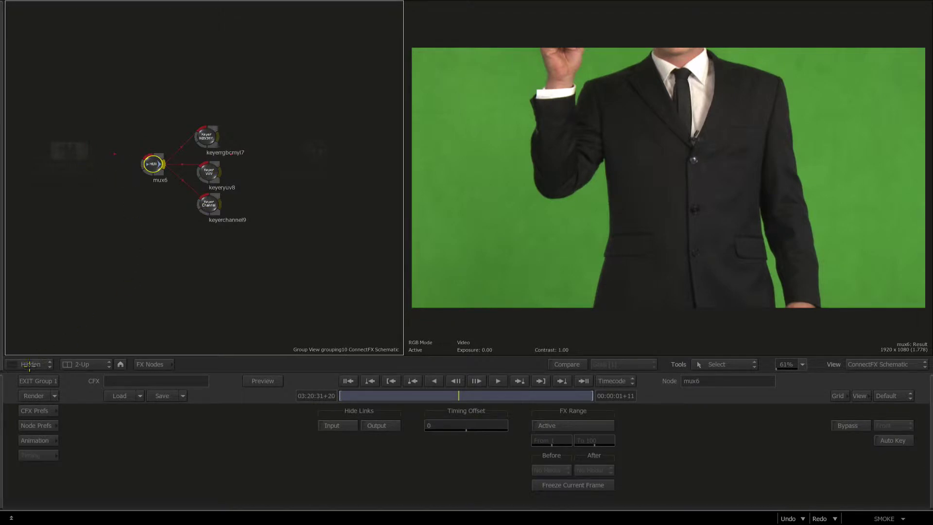
pyautogui.click(28, 381)
pyautogui.click(29, 380)
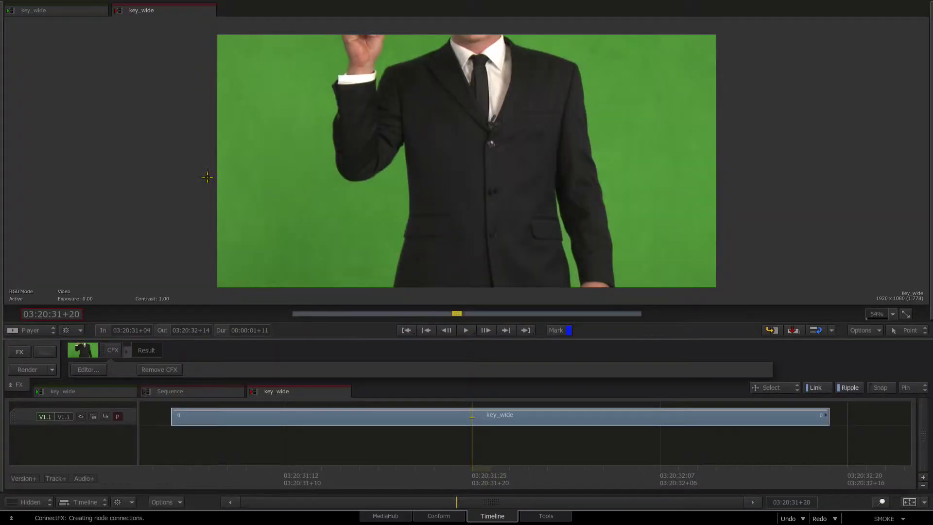
pyautogui.doubleClick(201, 419)
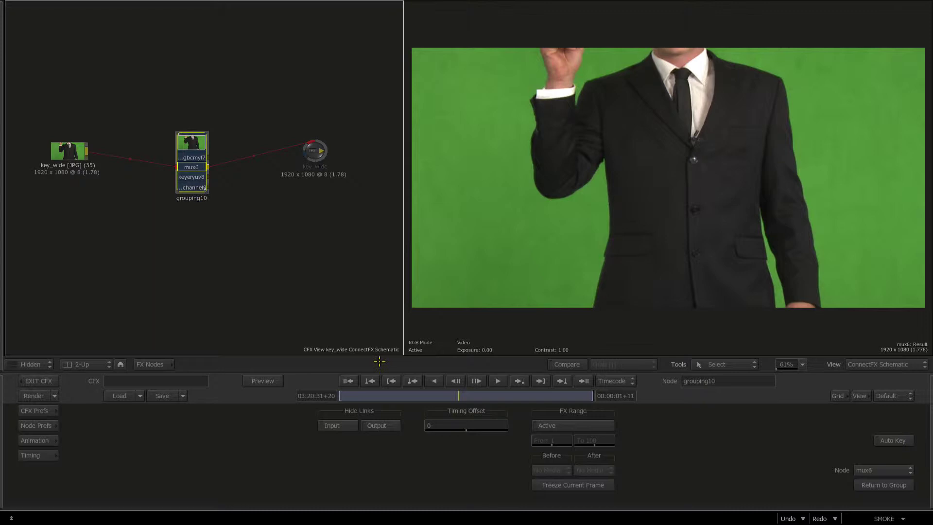
pyautogui.doubleClick(188, 174)
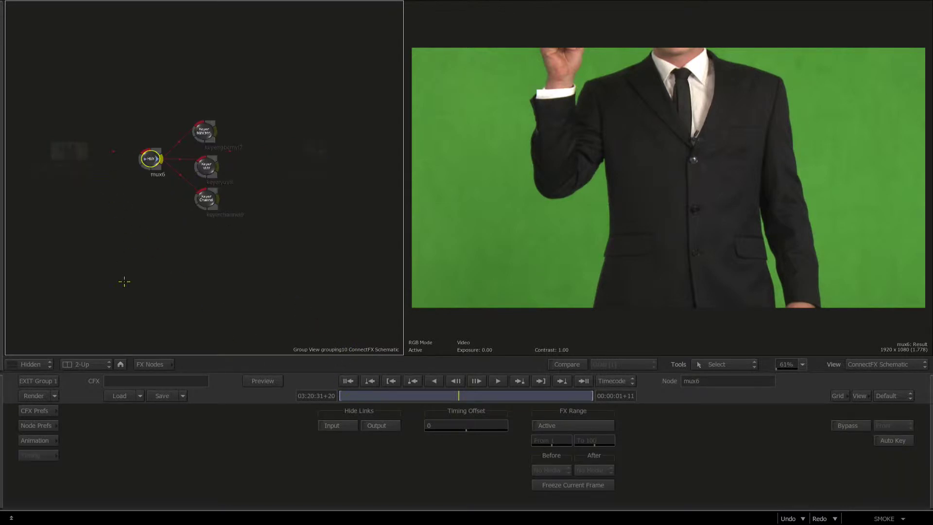
# Step: Exit to the timeline, reopen the key_wide clip's ConnectFX setup, and display its schematic in a 1-Up layout
pyautogui.doubleClick(37, 381)
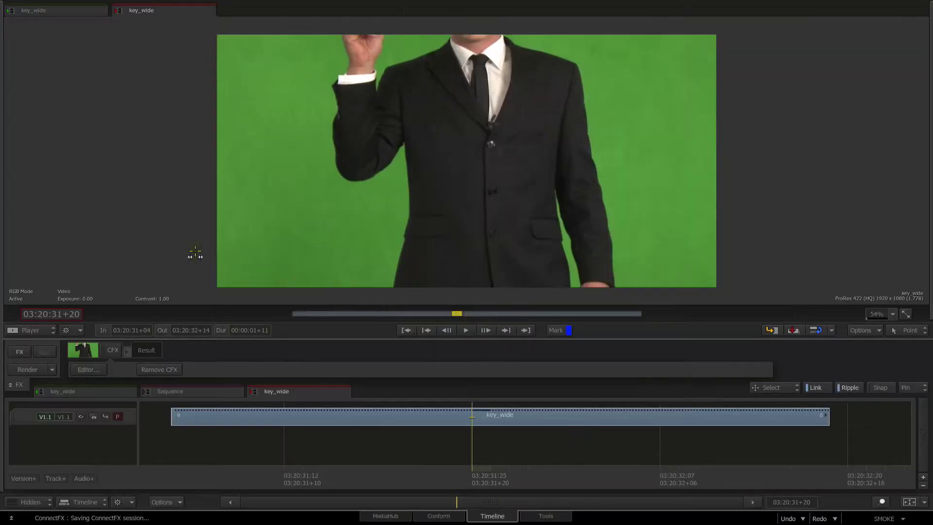
pyautogui.doubleClick(222, 417)
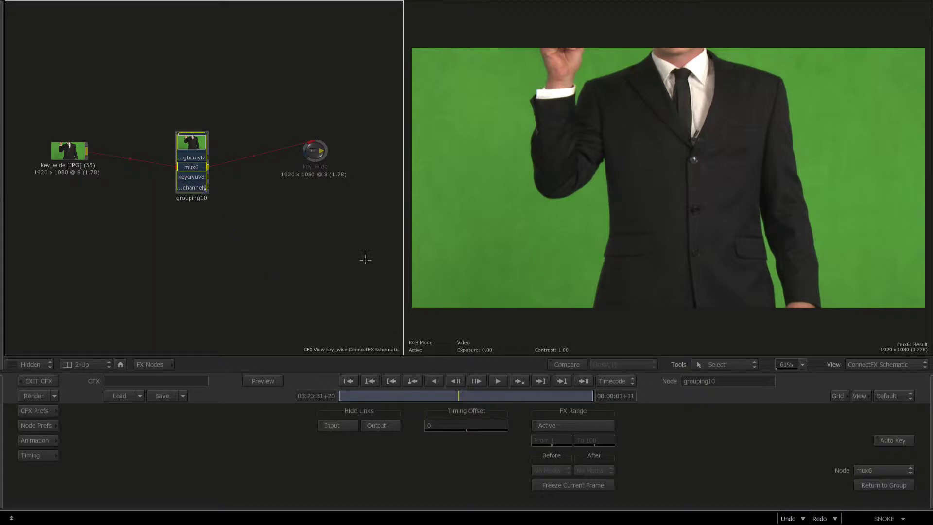
pyautogui.rightClick(192, 174)
pyautogui.moveTo(2, 417)
pyautogui.click(31, 428)
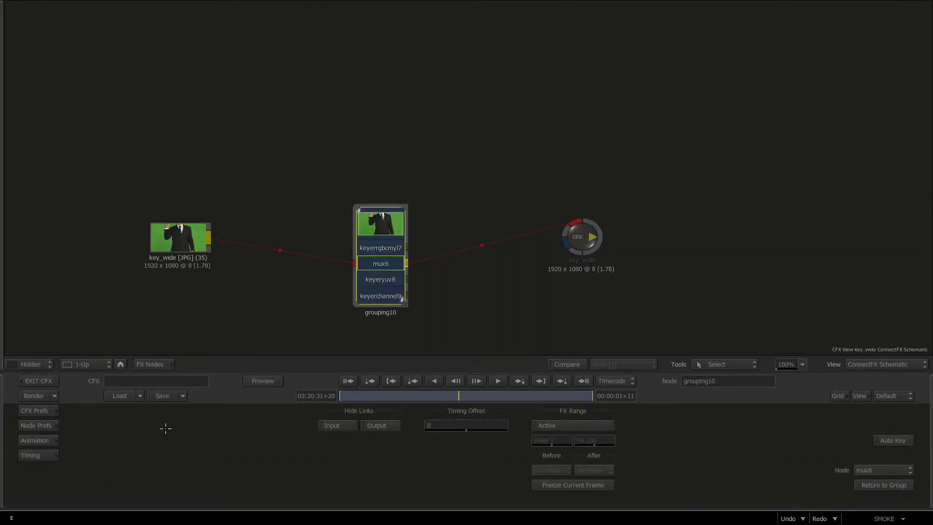
# Step: Enter and exit the group's inner schematic twice, shifting the schematic view in between
pyautogui.doubleClick(393, 252)
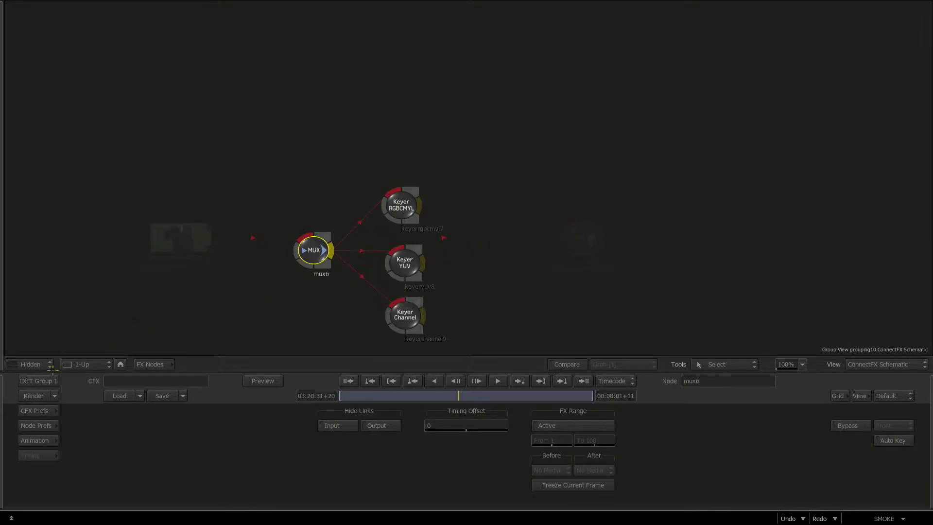
pyautogui.click(43, 381)
pyautogui.moveTo(291, 263); pyautogui.dragTo(241, 211)
pyautogui.doubleClick(334, 221)
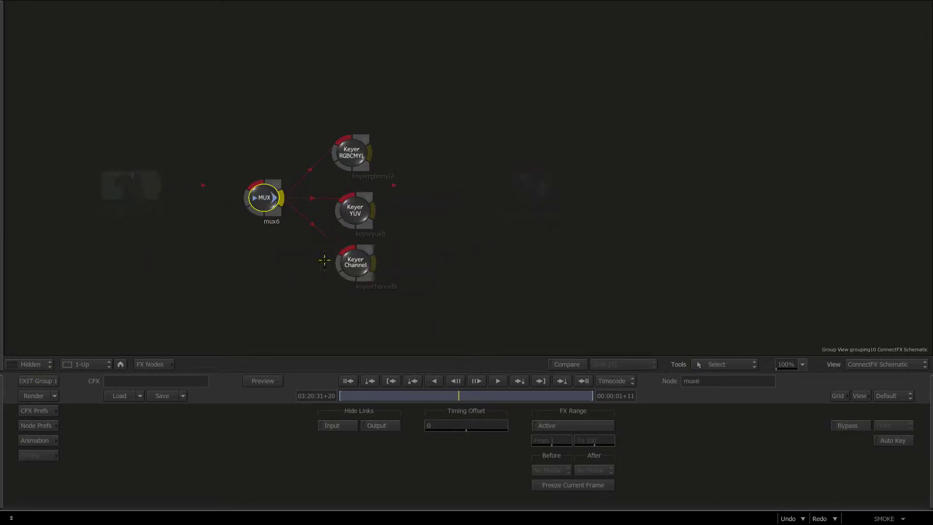
pyautogui.click(37, 380)
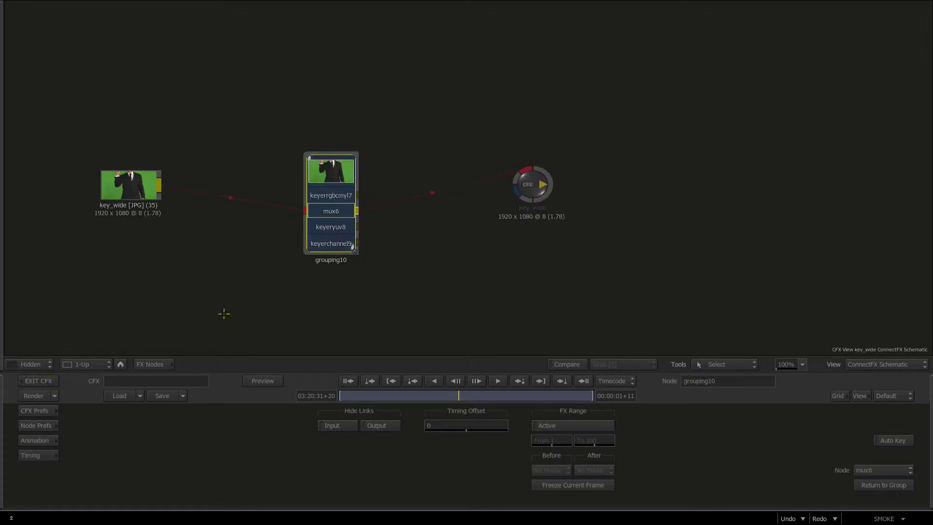
# Step: Show the group's node list, toggle the MUX node's Icon option off and back on, and disable its UI option
pyautogui.click(871, 470)
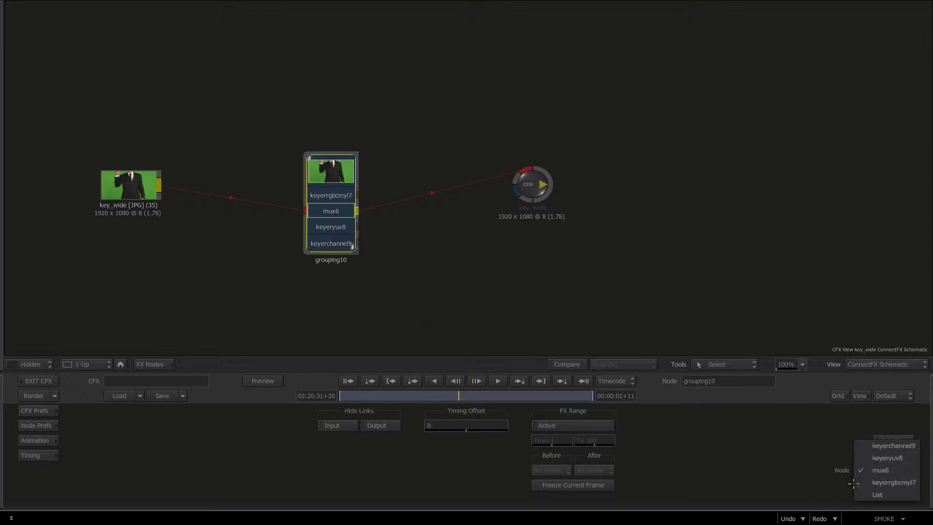
pyautogui.click(875, 495)
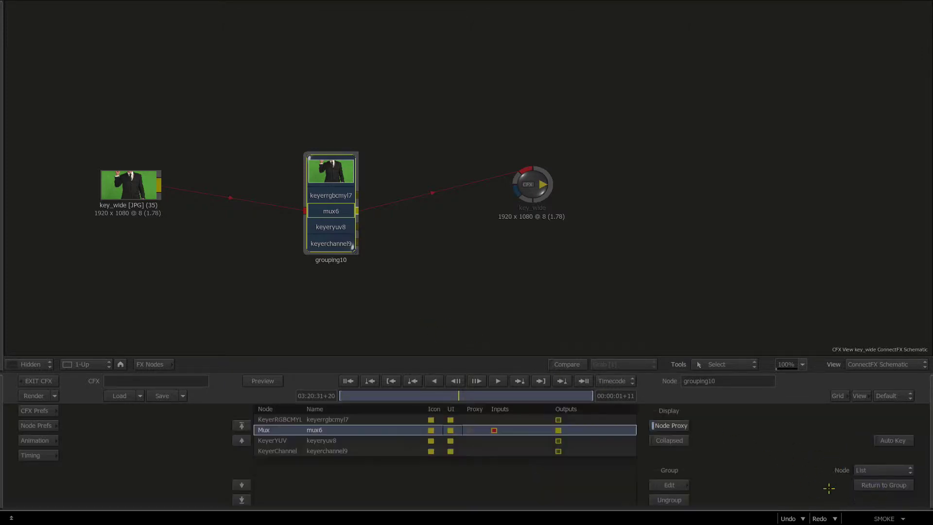
pyautogui.click(431, 430)
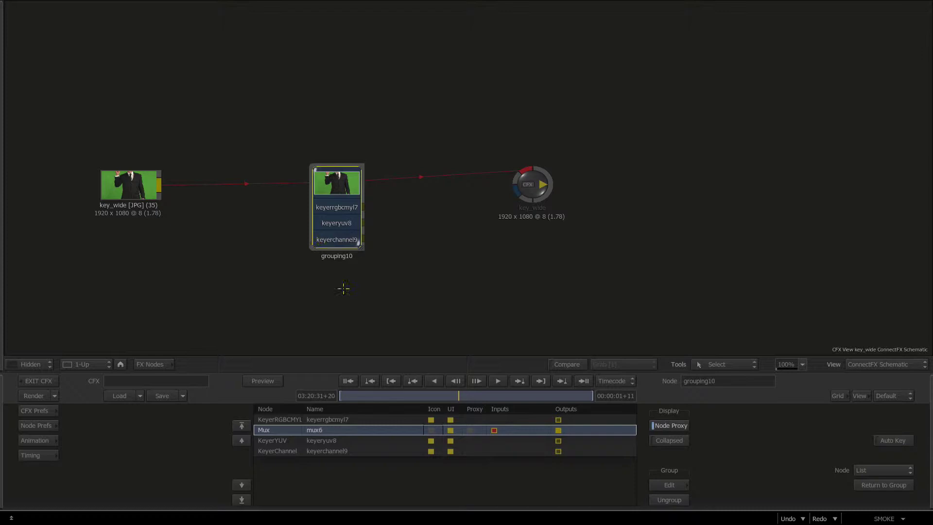
pyautogui.click(495, 431)
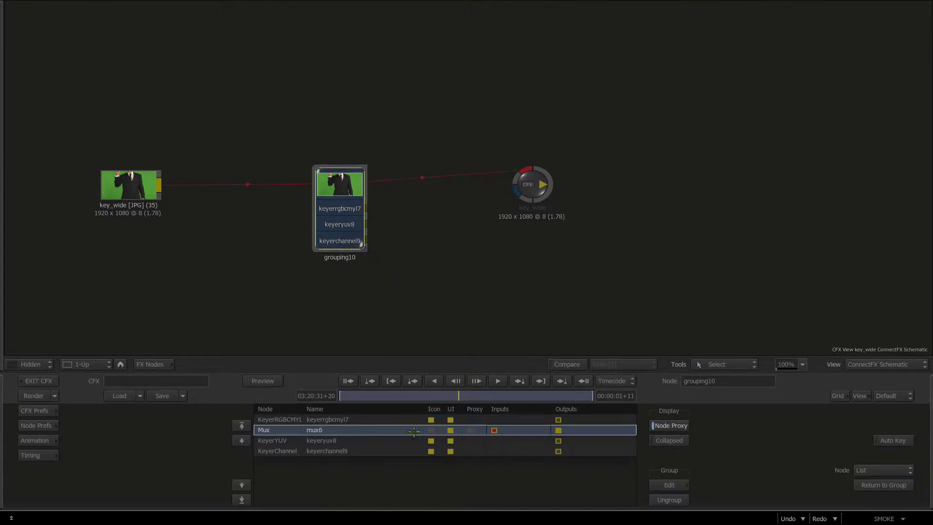
pyautogui.click(431, 430)
pyautogui.click(451, 431)
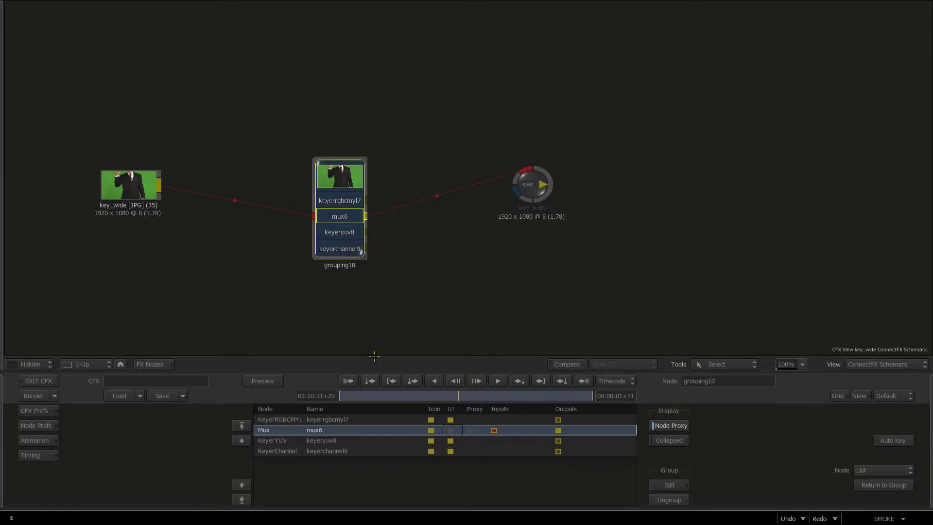
# Step: Reposition the key_wide clip and the group in the schematic, and widen the group so its node names fit
pyautogui.moveTo(333, 227); pyautogui.dragTo(333, 225)
pyautogui.moveTo(146, 191); pyautogui.dragTo(192, 204)
pyautogui.moveTo(327, 216); pyautogui.dragTo(344, 210)
pyautogui.moveTo(173, 206); pyautogui.dragTo(160, 205)
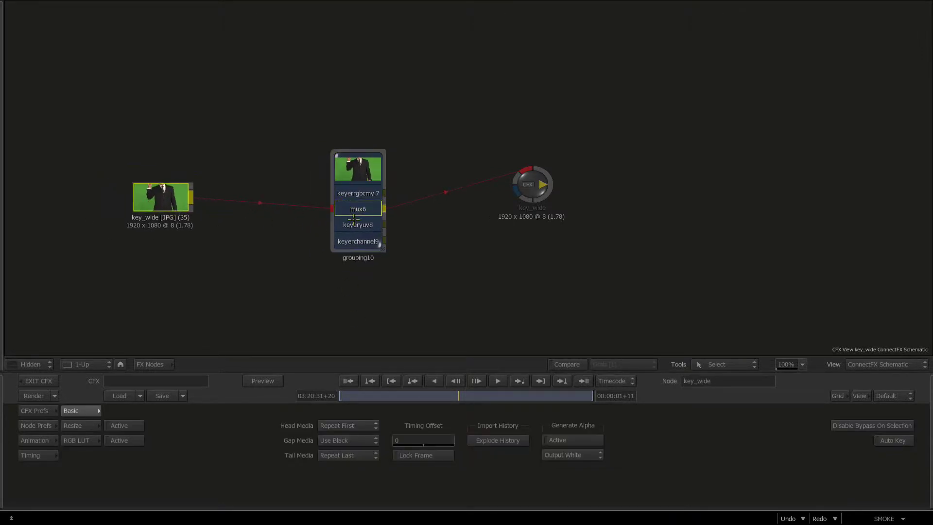
pyautogui.moveTo(354, 222); pyautogui.dragTo(417, 246)
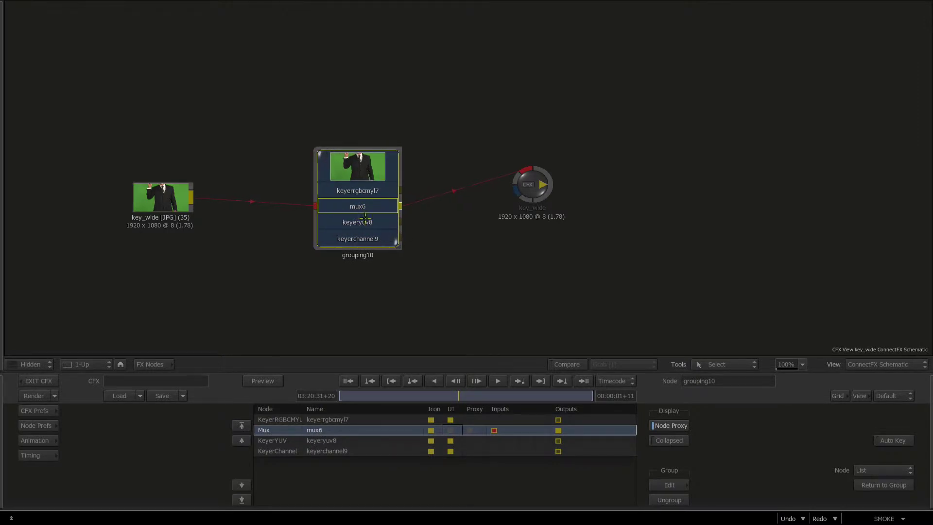
pyautogui.moveTo(366, 218)
pyautogui.mouseDown()
pyautogui.moveTo(376, 213)
pyautogui.moveTo(359, 210)
pyautogui.mouseUp()
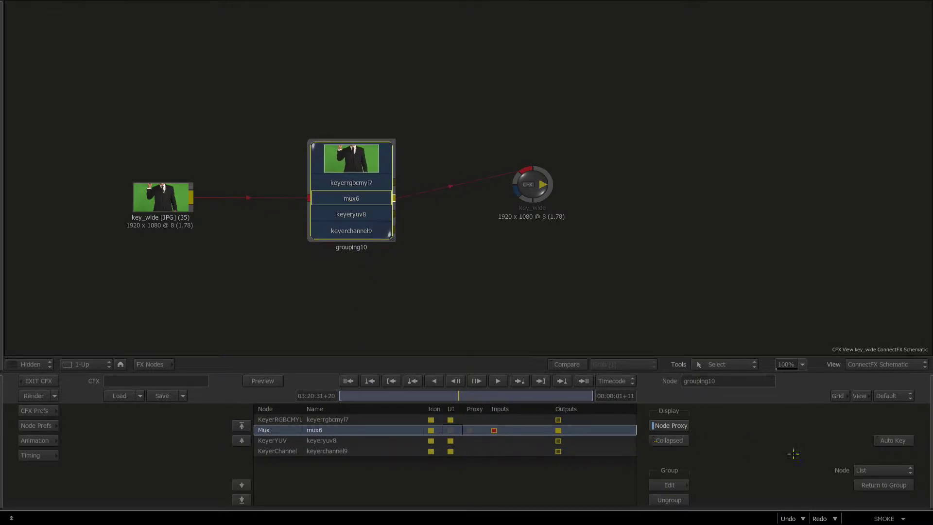
# Step: Check which nodes the group offers for direct editing, before and after entering and exiting its inner schematic
pyautogui.click(874, 470)
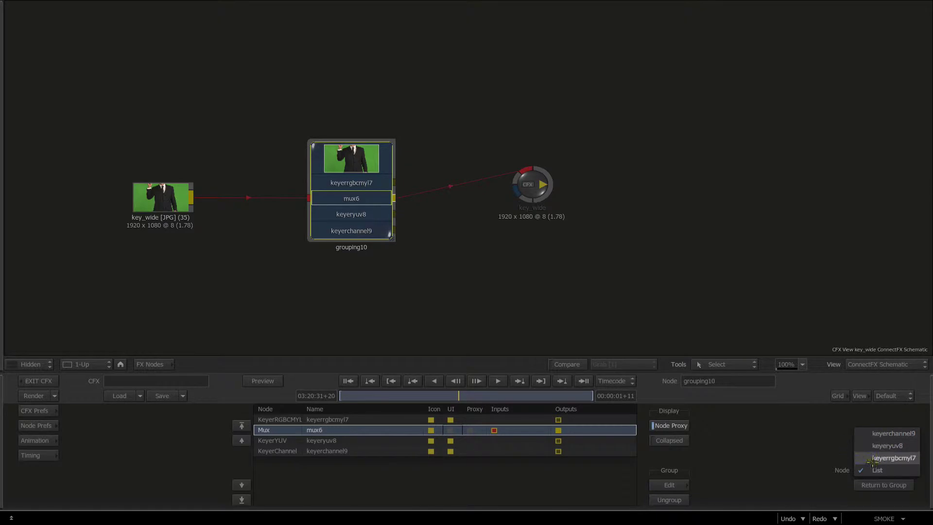
pyautogui.click(821, 456)
pyautogui.doubleClick(352, 223)
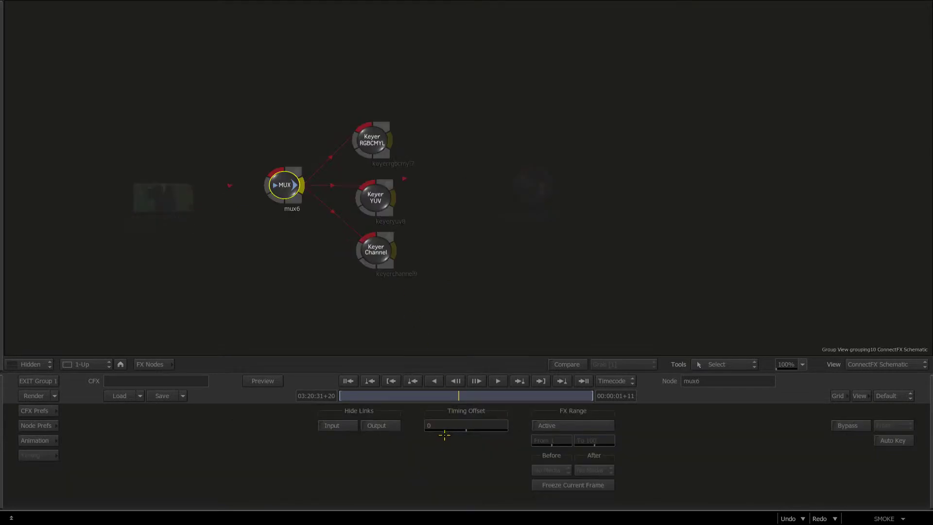
pyautogui.click(39, 380)
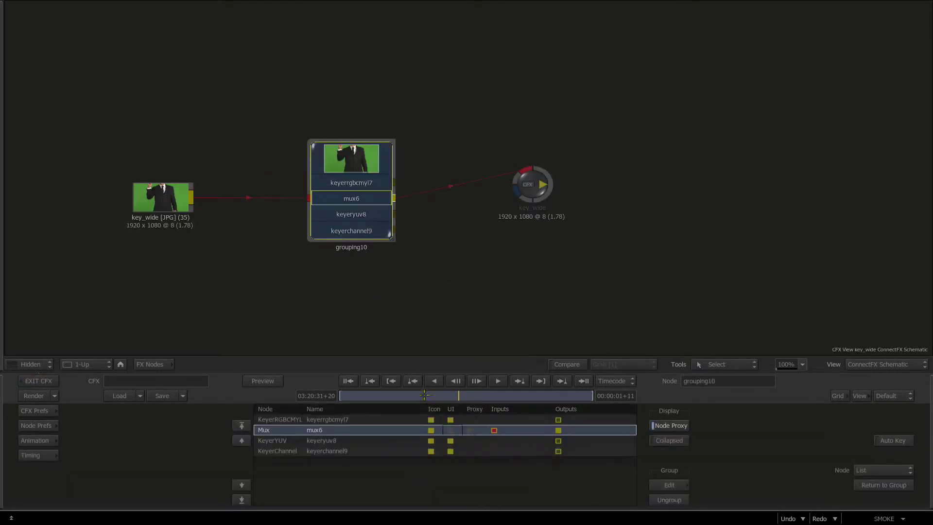
pyautogui.click(888, 470)
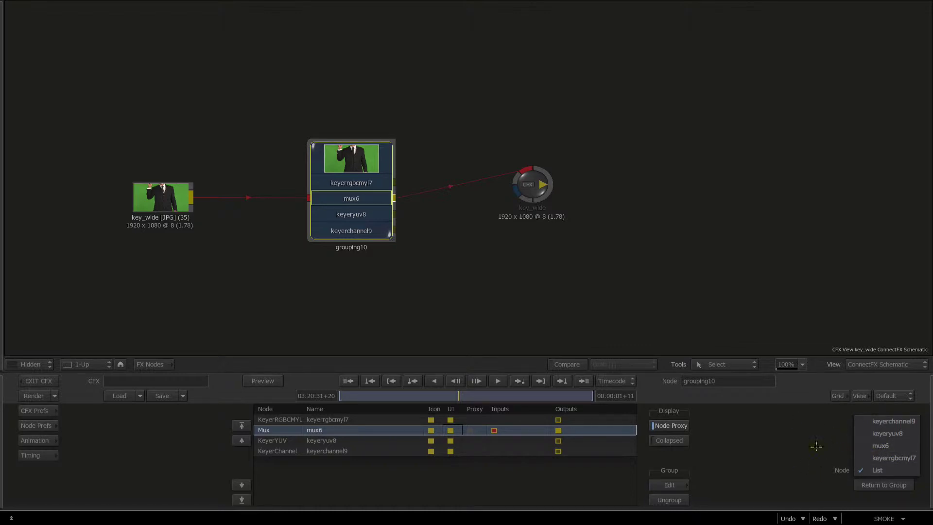
pyautogui.click(760, 462)
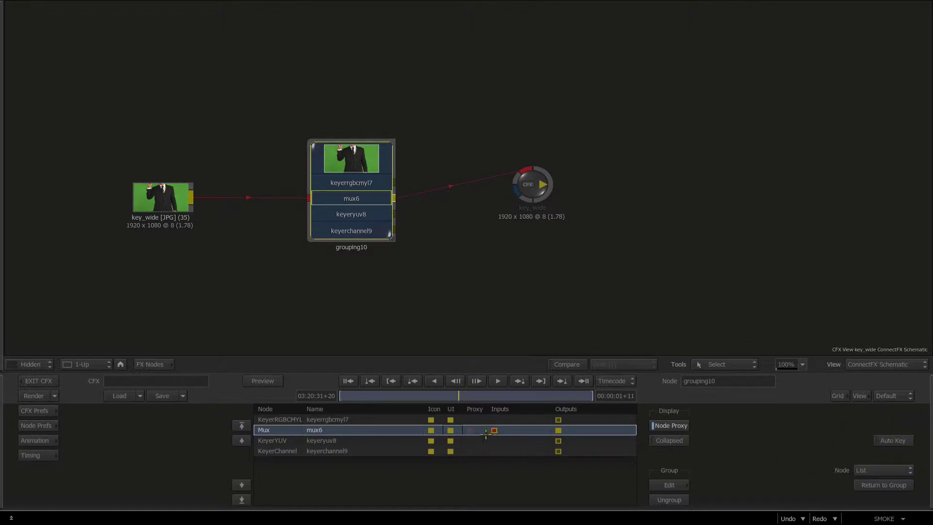
# Step: Disable the UI option of the MUX node in the group's list and check the available node choices
pyautogui.click(451, 430)
pyautogui.click(858, 471)
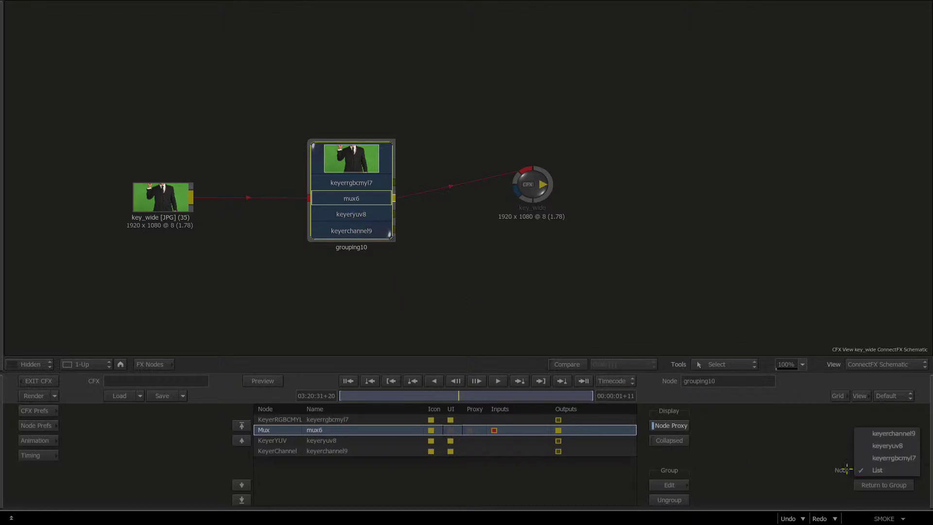
pyautogui.click(859, 471)
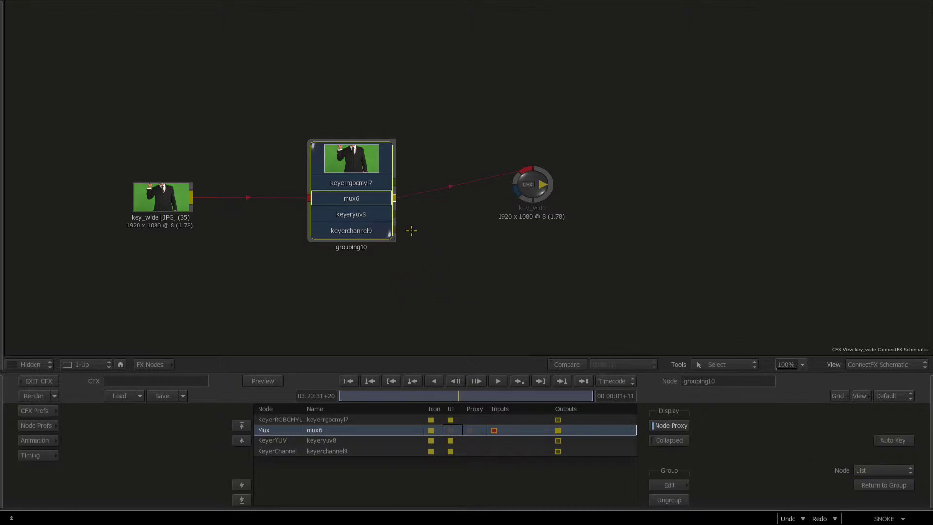
# Step: Sample the green backdrop as the Channel keyer's key colour from its front view, and display the resulting matte
pyautogui.press('F4')
pyautogui.moveTo(470, 245); pyautogui.dragTo(392, 273)
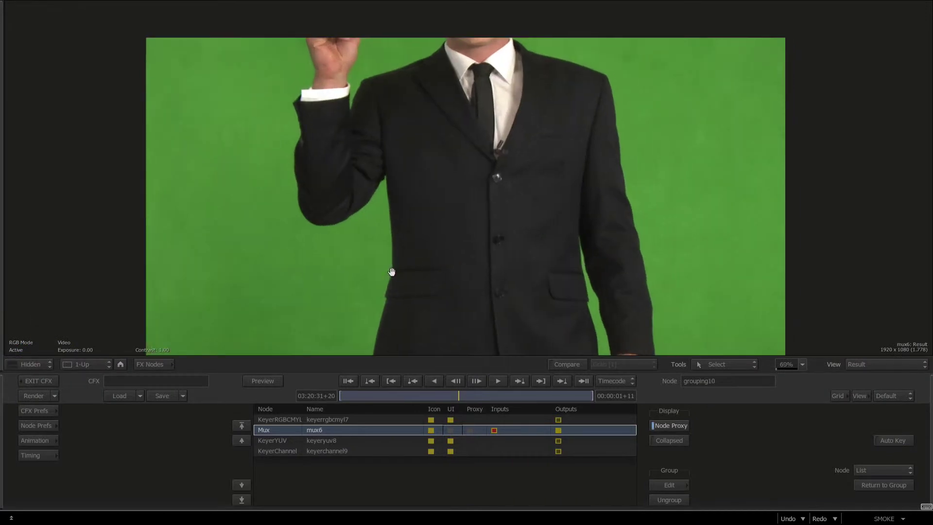
pyautogui.click(858, 470)
pyautogui.click(875, 432)
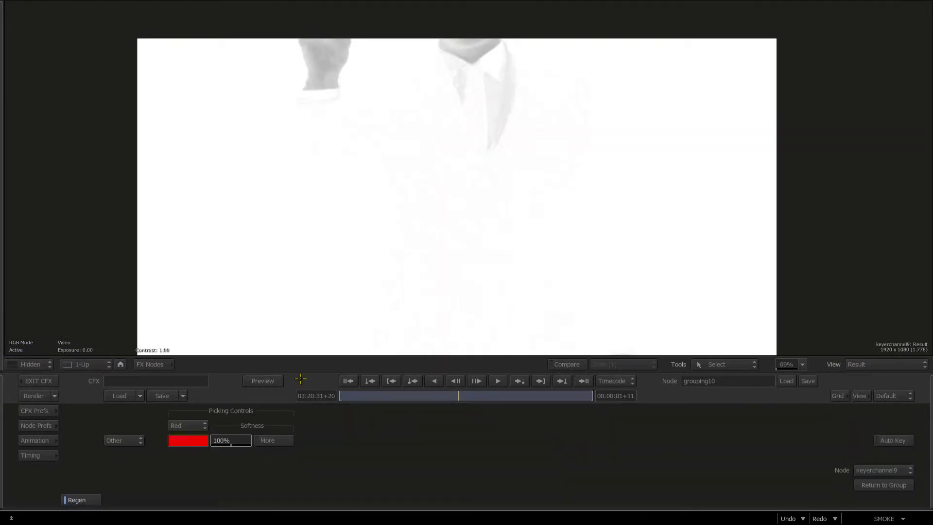
pyautogui.press('F1')
pyautogui.click(218, 209)
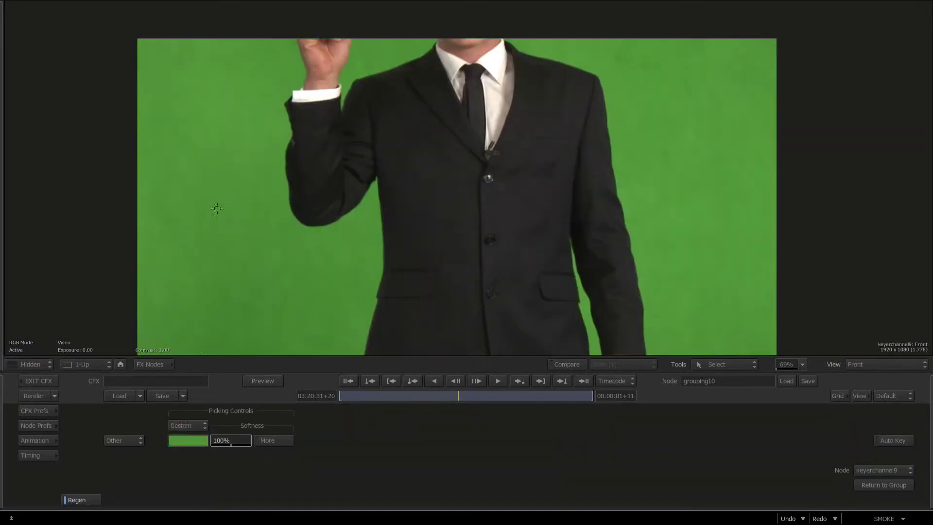
pyautogui.press('F4')
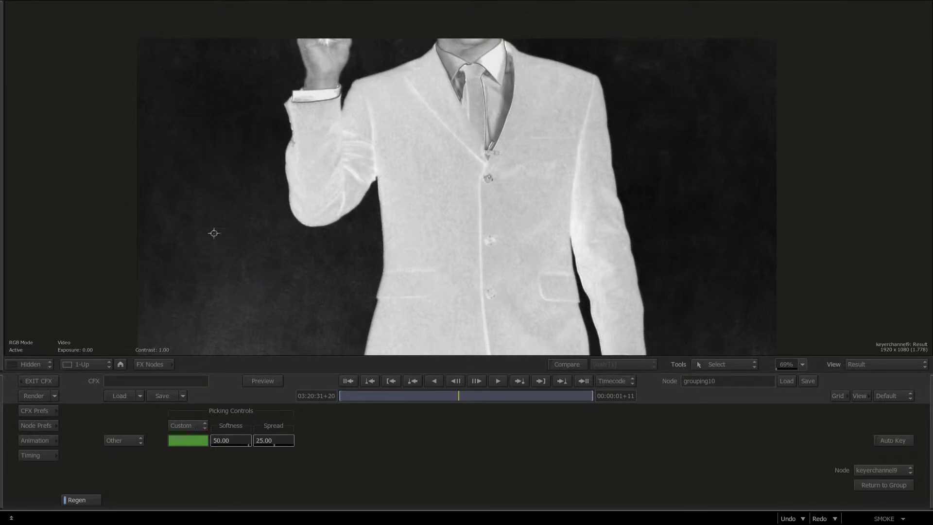
# Step: Sample the green backdrop as the YUV keyer's key colour from its front view, and display the resulting matte
pyautogui.click(888, 471)
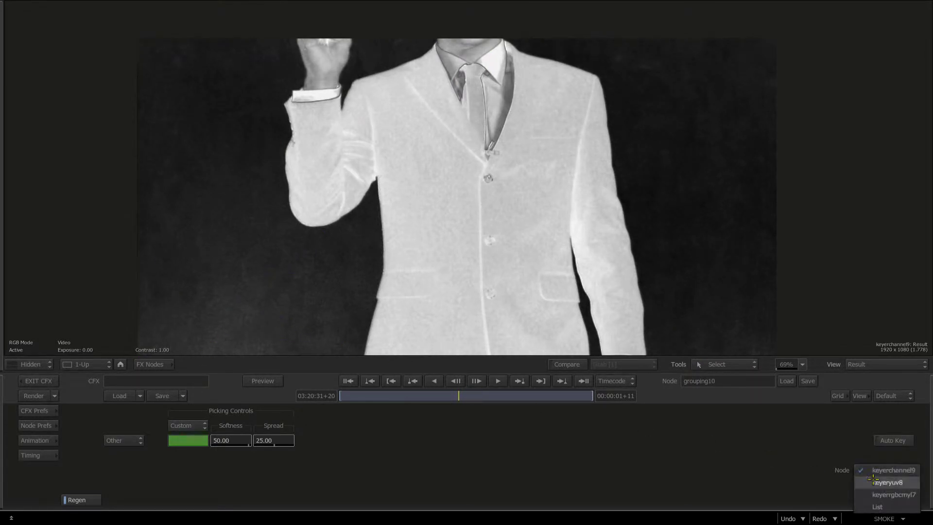
pyautogui.click(887, 482)
pyautogui.press('F1')
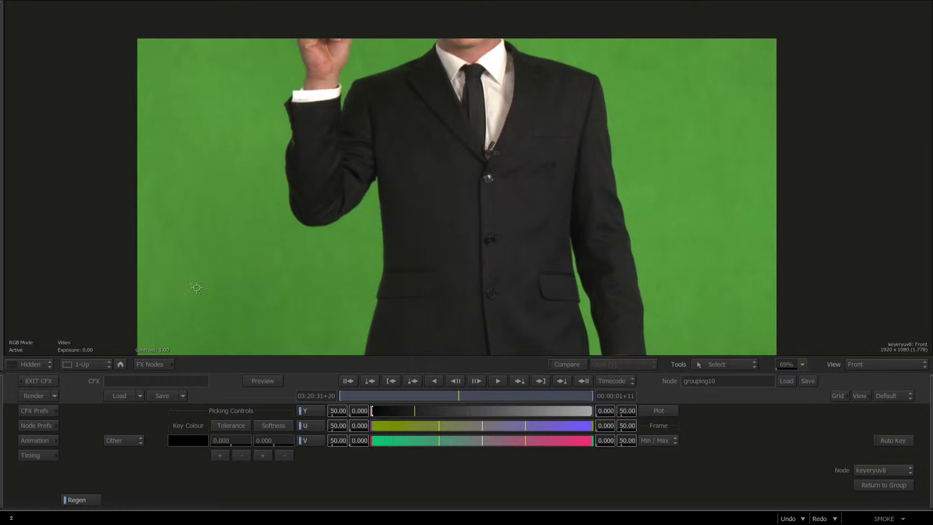
pyautogui.click(197, 287)
pyautogui.press('F4')
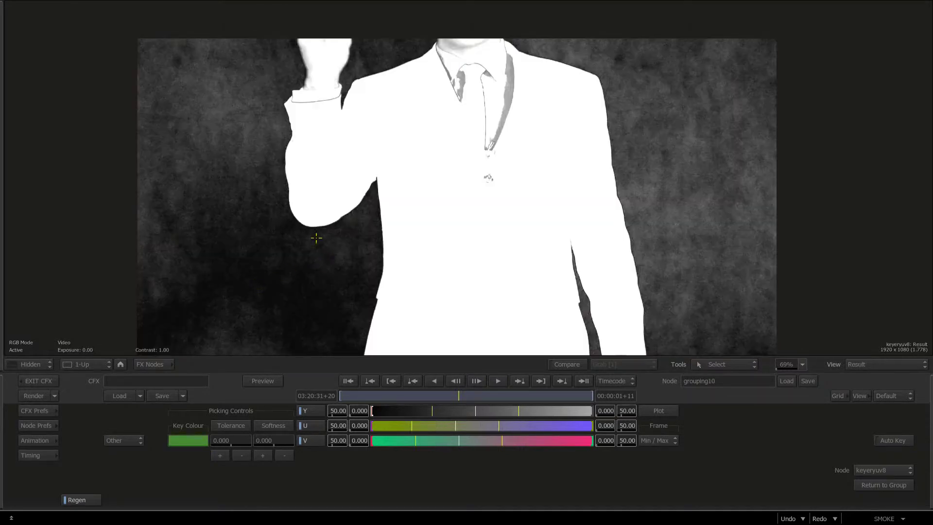
# Step: Sample the green backdrop as the RGBCMYL keyer's key colour from its front view, and display the resulting matte
pyautogui.click(887, 470)
pyautogui.click(882, 474)
pyautogui.press('F1')
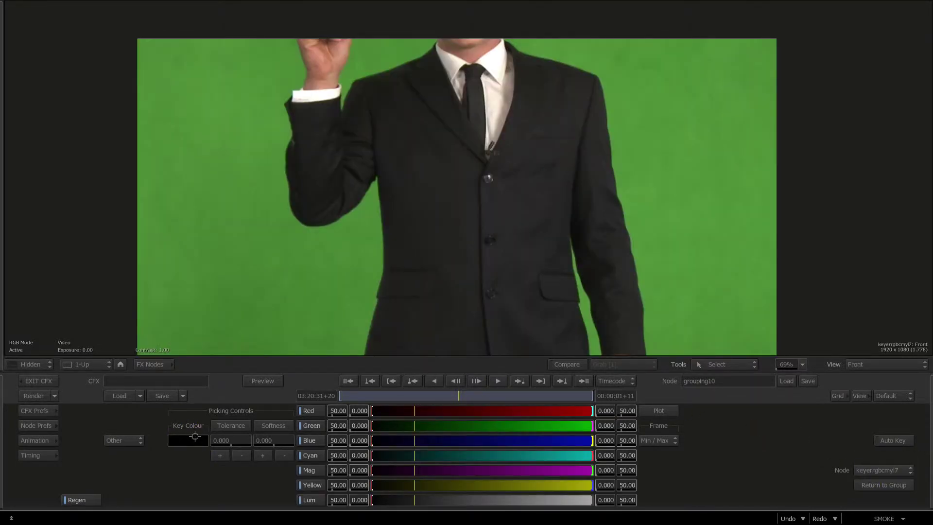
pyautogui.click(226, 202)
pyautogui.press('F4')
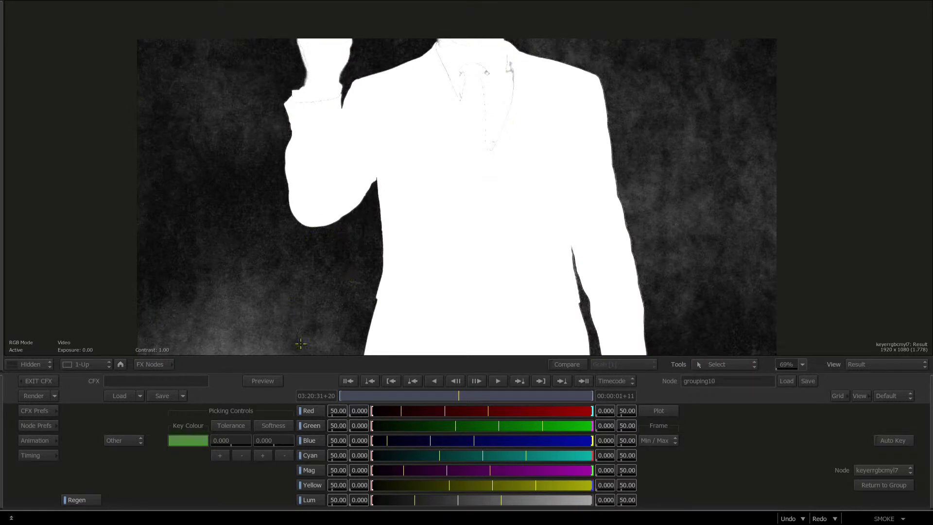
# Step: Refine the RGBCMYL key by sampling Tolerance across the backdrop beside the man's raised arm
pyautogui.moveTo(209, 251)
pyautogui.mouseDown()
pyautogui.moveTo(271, 320)
pyautogui.moveTo(210, 105)
pyautogui.mouseUp()
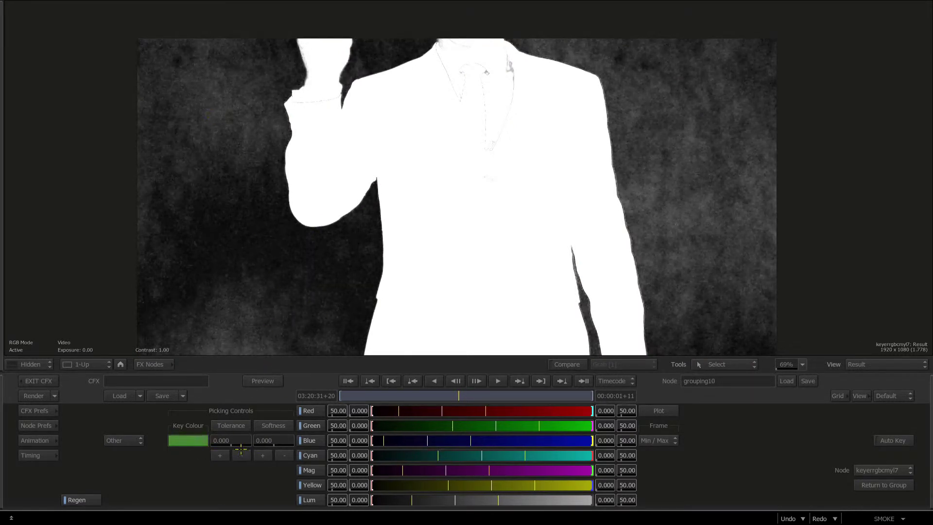
pyautogui.click(228, 442)
pyautogui.click(169, 485)
pyautogui.click(225, 425)
pyautogui.moveTo(246, 209)
pyautogui.mouseDown()
pyautogui.moveTo(222, 159)
pyautogui.moveTo(221, 119)
pyautogui.moveTo(233, 323)
pyautogui.mouseUp()
# Step: Compare the result mattes of the RGBCMYL, YUV and Channel keyers by switching repeatedly between the group's nodes
pyautogui.click(881, 470)
pyautogui.click(873, 459)
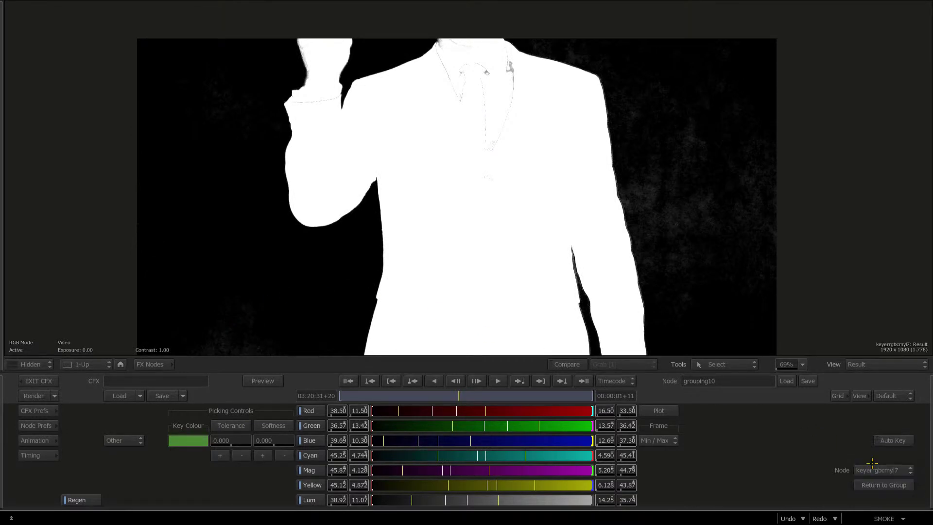
pyautogui.click(868, 469)
pyautogui.click(863, 458)
pyautogui.click(861, 472)
pyautogui.click(861, 482)
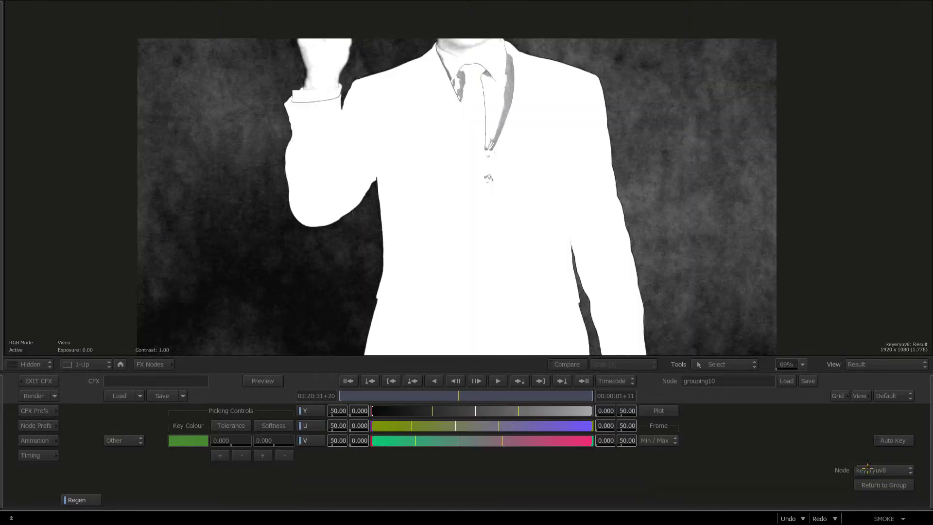
pyautogui.click(862, 470)
pyautogui.click(863, 482)
pyautogui.click(864, 470)
pyautogui.click(865, 458)
pyautogui.click(865, 470)
pyautogui.click(865, 458)
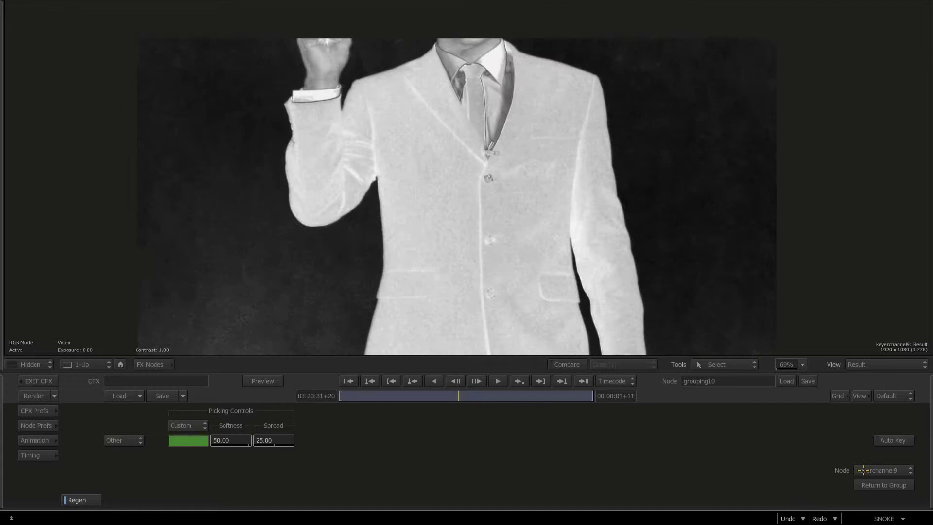
pyautogui.click(865, 470)
pyautogui.click(866, 482)
pyautogui.click(866, 470)
pyautogui.click(867, 482)
pyautogui.click(868, 472)
pyautogui.click(868, 482)
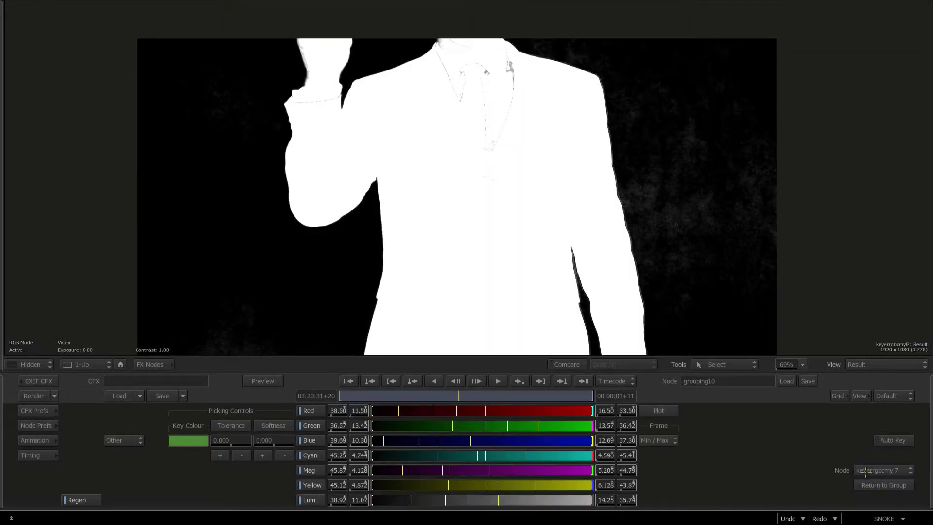
# Step: Check the group's keyers at full size by alternating their result views, ending on the Channel keyer's matte
pyautogui.click(867, 470)
pyautogui.click(867, 458)
pyautogui.click(867, 470)
pyautogui.click(867, 459)
pyautogui.click(866, 470)
pyautogui.click(867, 458)
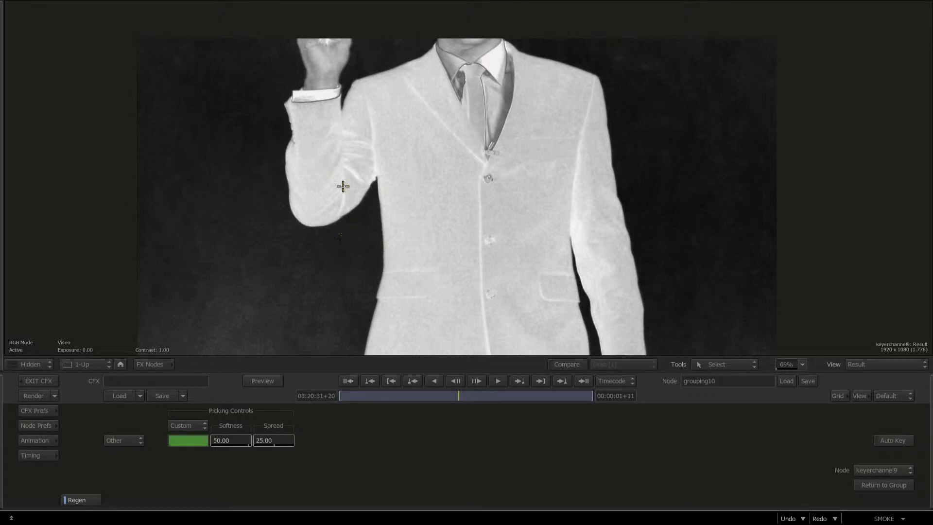
# Step: Return to the schematic, list the keyer group's nodes, and turn off the group's node proxy
pyautogui.press('Escape')
pyautogui.moveTo(318, 256); pyautogui.dragTo(287, 235)
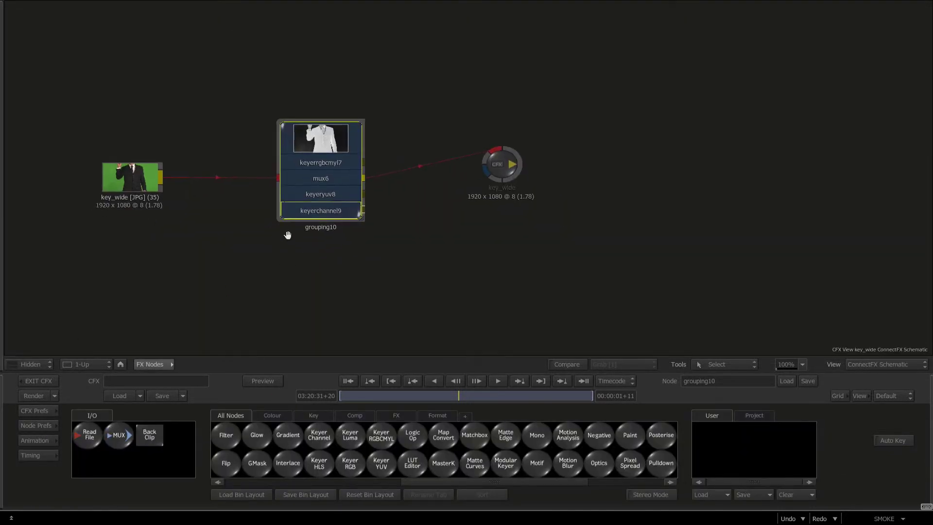
pyautogui.moveTo(318, 185); pyautogui.dragTo(329, 188)
pyautogui.click(327, 188)
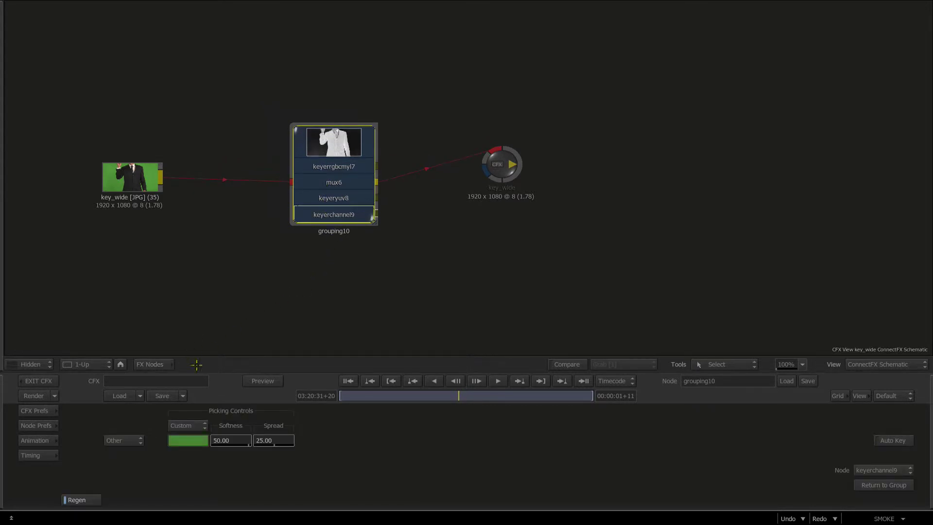
pyautogui.click(863, 467)
pyautogui.click(881, 495)
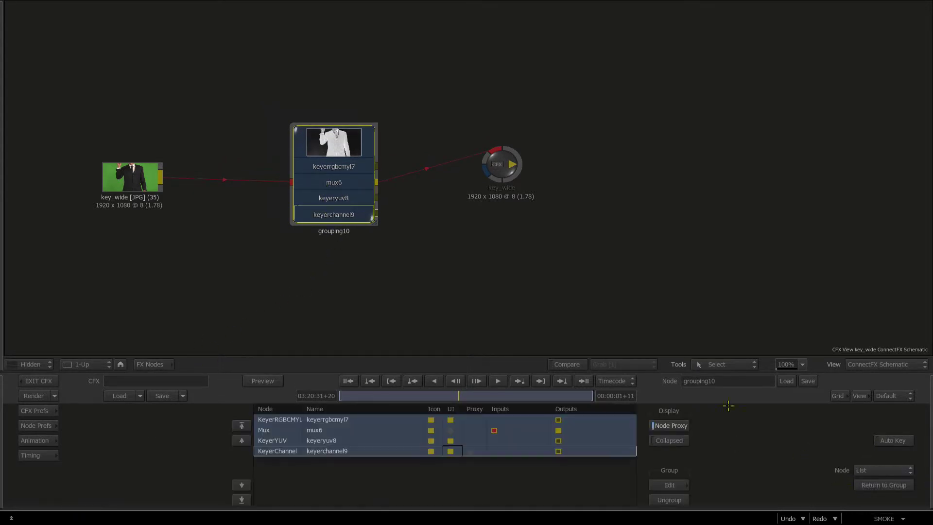
pyautogui.click(662, 425)
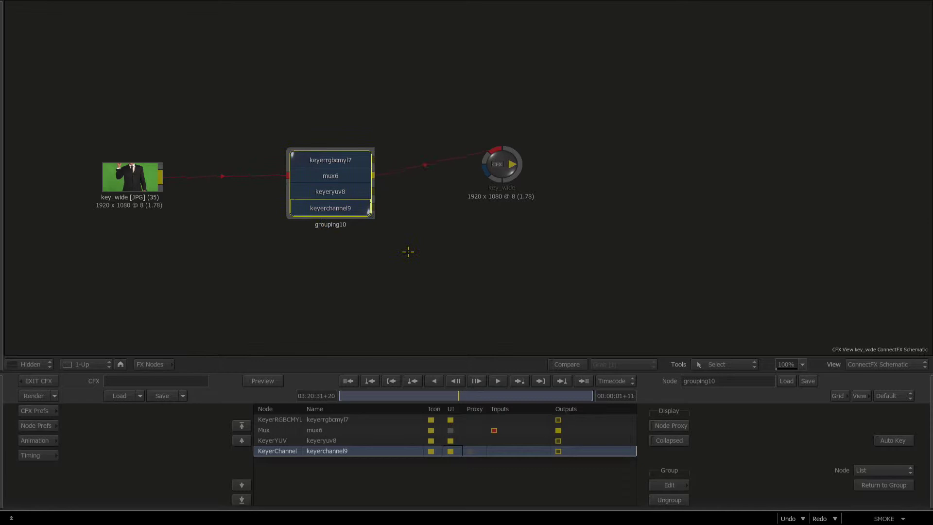
# Step: Collapse the group node in the schematic and expand it again to compare its display modes
pyautogui.click(659, 440)
pyautogui.click(656, 440)
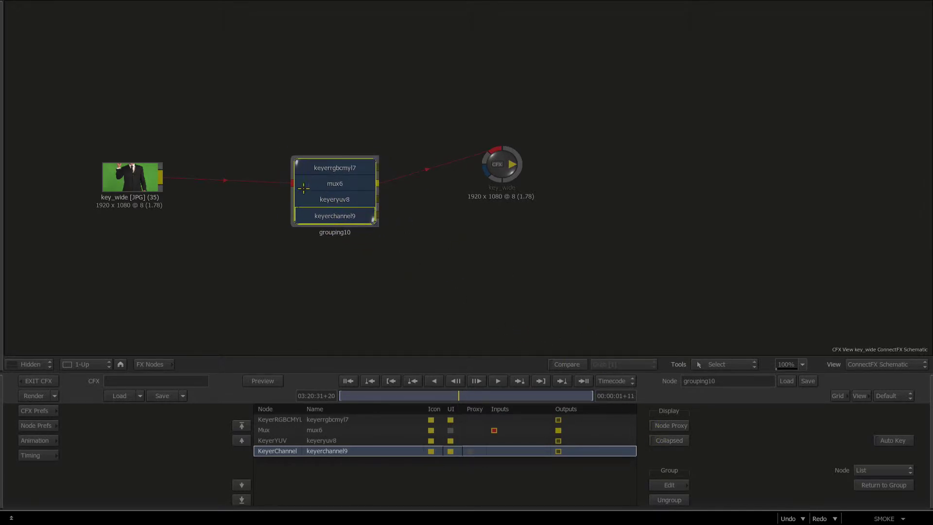
pyautogui.moveTo(326, 190); pyautogui.dragTo(324, 187)
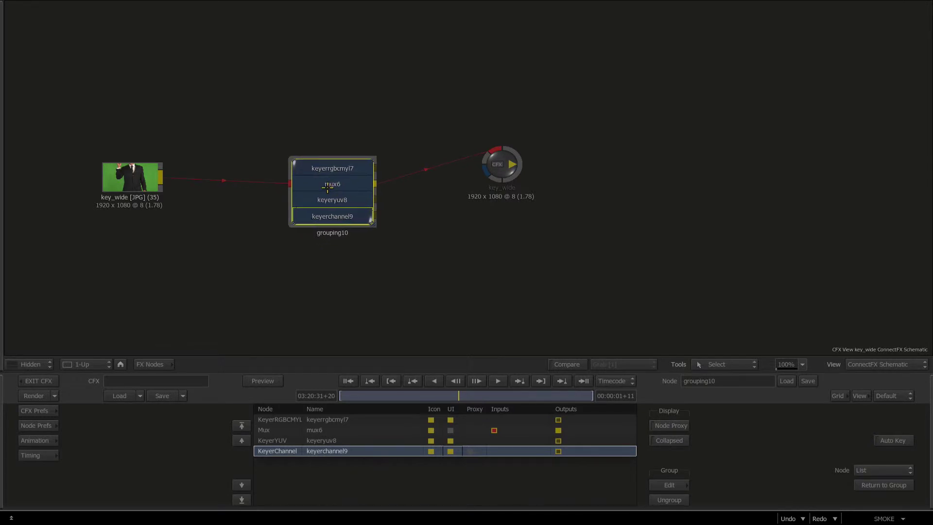
# Step: Rename the keyer group as keyersetup
pyautogui.click(734, 378)
pyautogui.press('BackSpace')
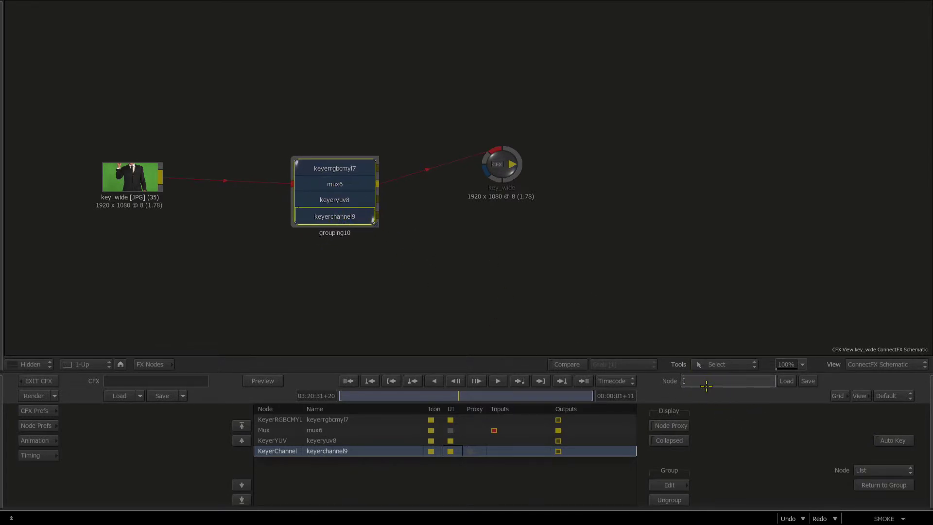
pyautogui.write('keyersetup')
pyautogui.press('Return')
pyautogui.moveTo(391, 285); pyautogui.dragTo(378, 268)
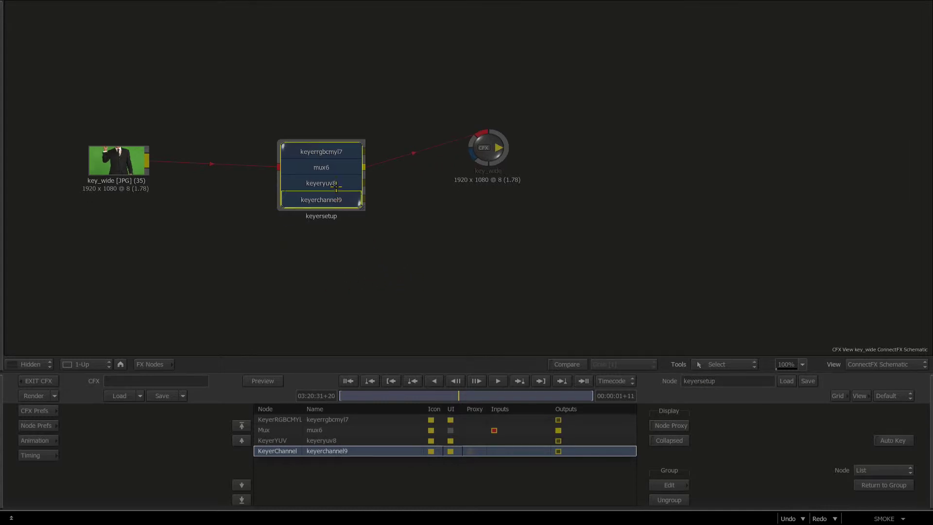
# Step: Store the keyersetup group in the User node bin for reuse
pyautogui.doubleClick(342, 186)
pyautogui.click(38, 380)
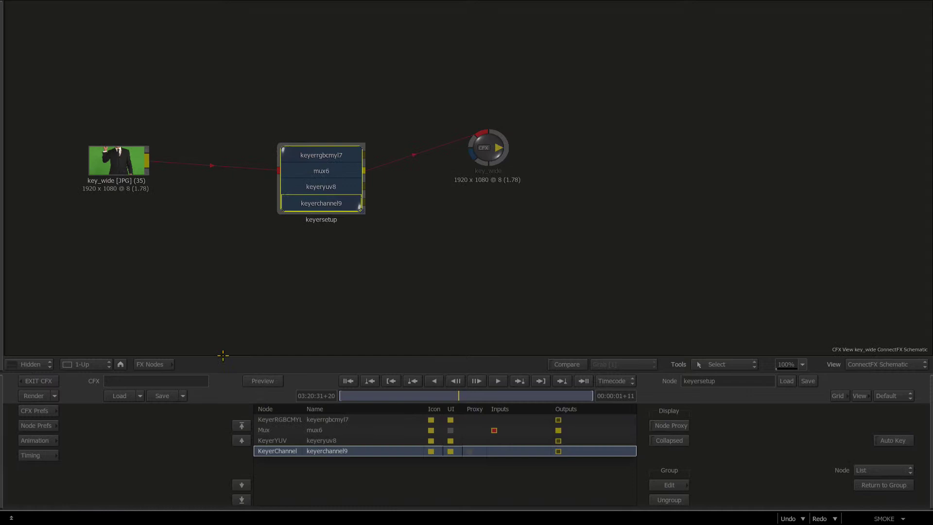
pyautogui.moveTo(321, 180); pyautogui.dragTo(713, 436)
pyautogui.moveTo(265, 284); pyautogui.dragTo(226, 288)
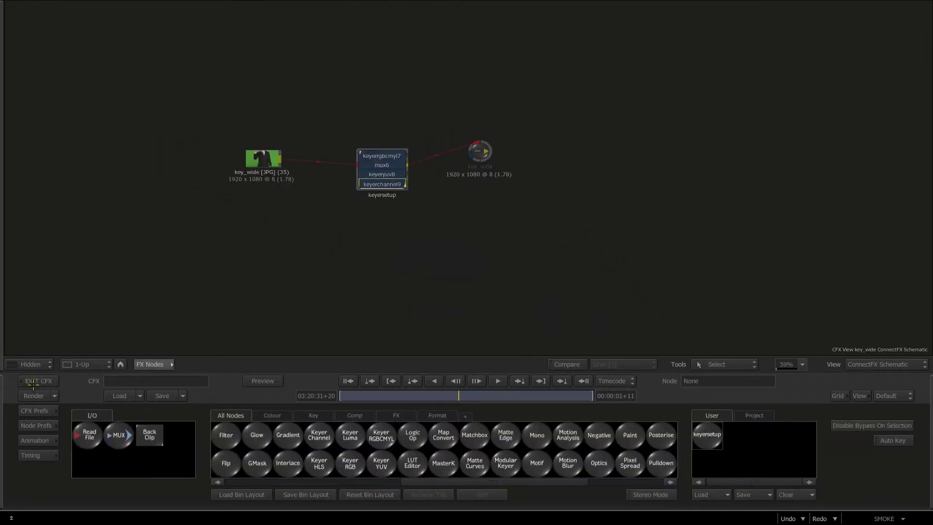
# Step: Exit to the timeline, remove the ConnectFX from the key_wide clip, and create a fresh ConnectFX setup on it
pyautogui.click(30, 381)
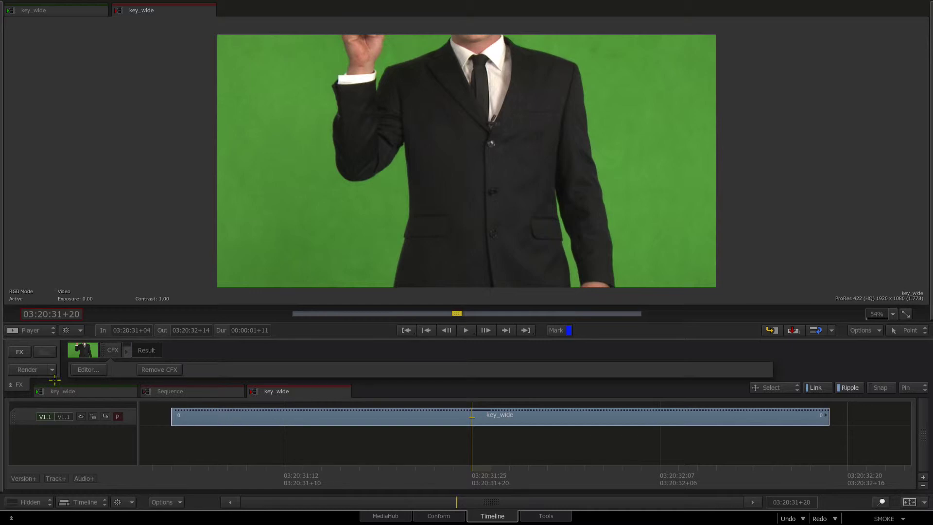
pyautogui.click(156, 371)
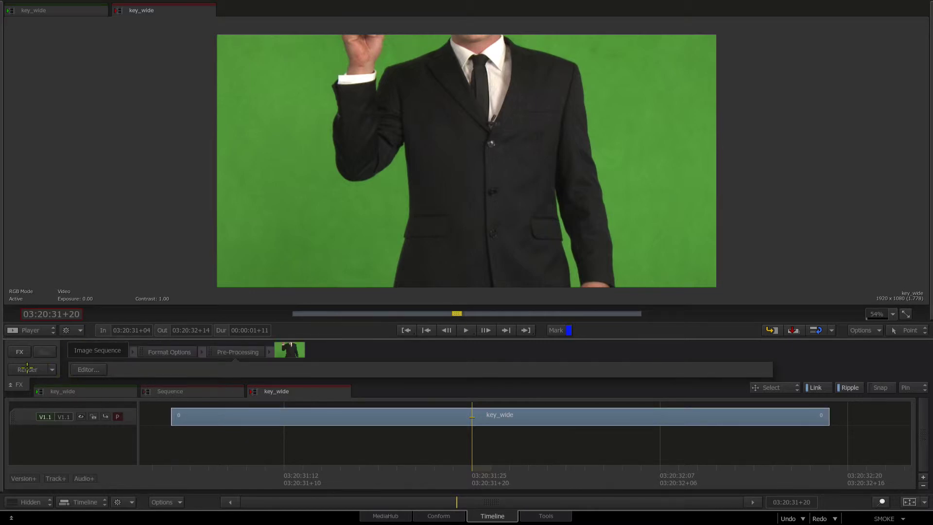
pyautogui.click(14, 350)
pyautogui.click(63, 361)
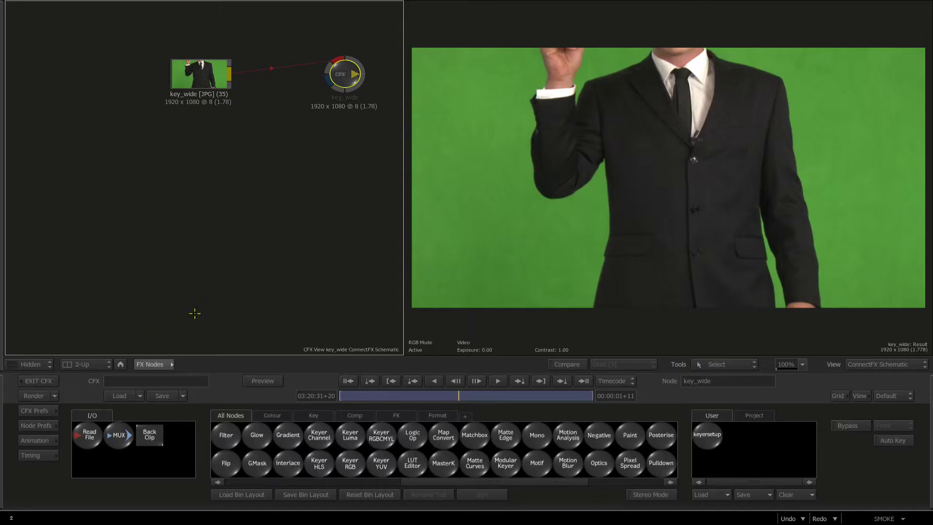
# Step: Insert the stored keyersetup group between the key_wide clip and the output node, and space out the three nodes
pyautogui.moveTo(169, 239); pyautogui.dragTo(148, 273)
pyautogui.moveTo(707, 439)
pyautogui.mouseDown()
pyautogui.moveTo(532, 349)
pyautogui.moveTo(267, 169)
pyautogui.mouseUp()
pyautogui.moveTo(265, 167); pyautogui.dragTo(263, 181)
pyautogui.moveTo(178, 123); pyautogui.dragTo(92, 139)
pyautogui.moveTo(184, 117); pyautogui.dragTo(181, 167)
pyautogui.moveTo(261, 184); pyautogui.dragTo(208, 148)
pyautogui.moveTo(313, 125); pyautogui.dragTo(324, 160)
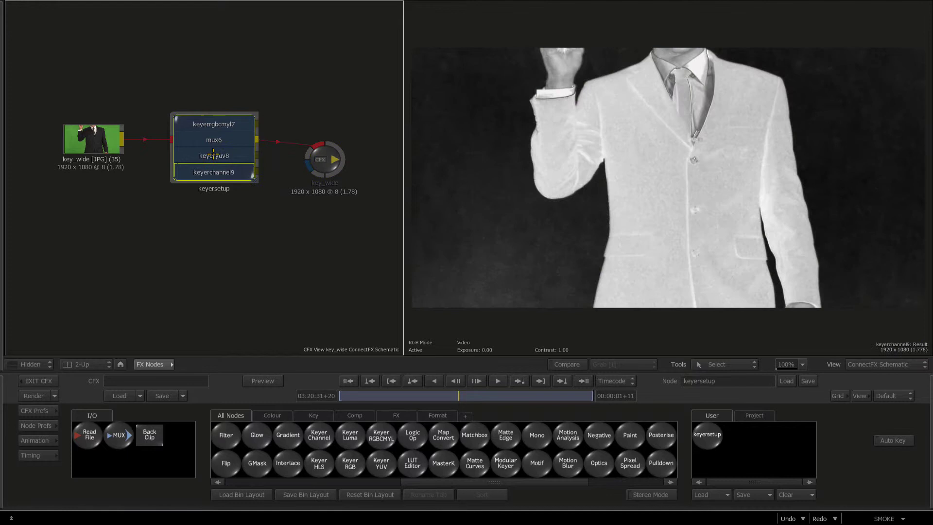
# Step: Examine the reused keyersetup group's node list and its internal MUX and keyer connections, and exit to the timeline
pyautogui.click(853, 474)
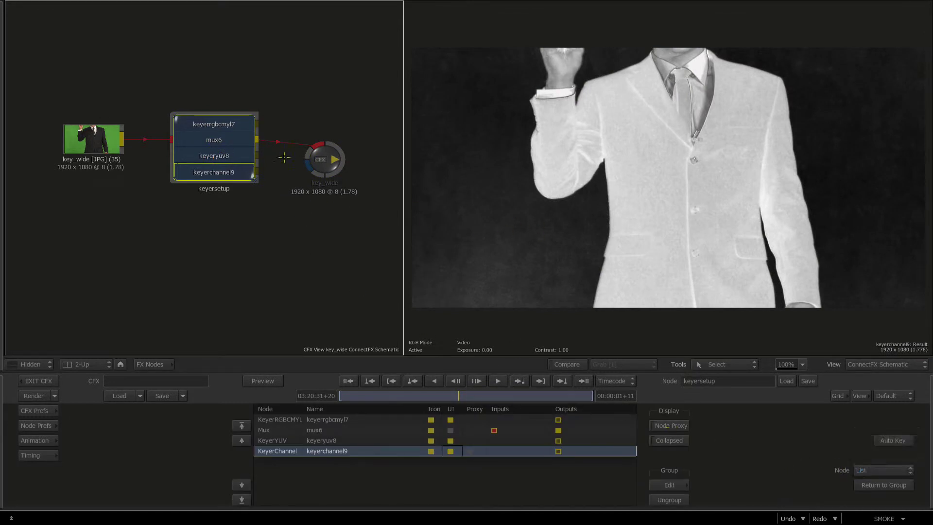
pyautogui.doubleClick(209, 157)
pyautogui.moveTo(157, 142); pyautogui.dragTo(181, 151)
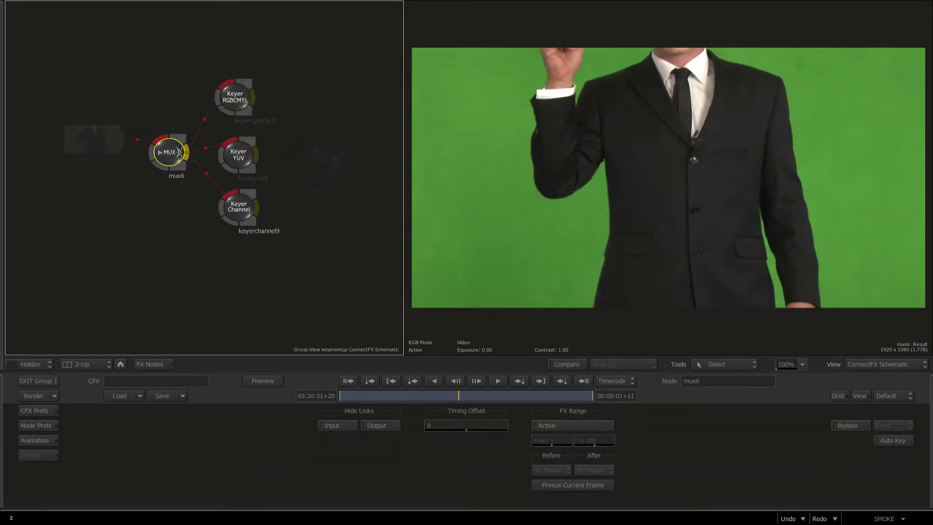
pyautogui.click(226, 266)
pyautogui.click(32, 382)
pyautogui.click(32, 381)
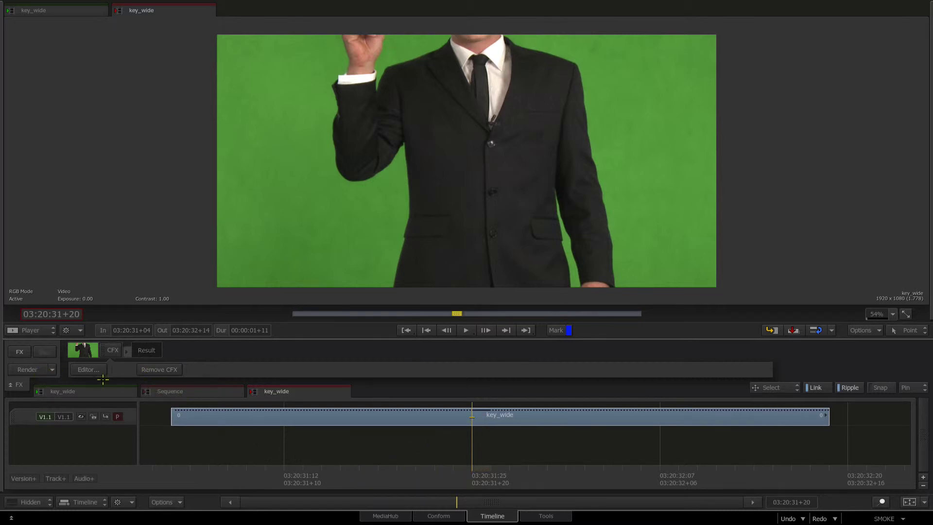
# Step: Reopen the clip's ConnectFX setup and add a Damage node fed by the key_wide clip below the keyersetup group
pyautogui.click(84, 369)
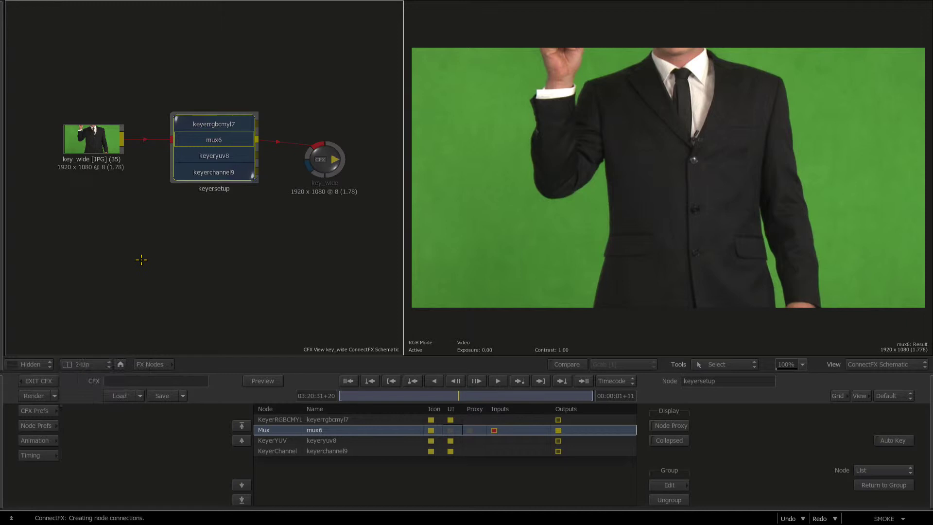
pyautogui.moveTo(178, 246); pyautogui.dragTo(143, 178)
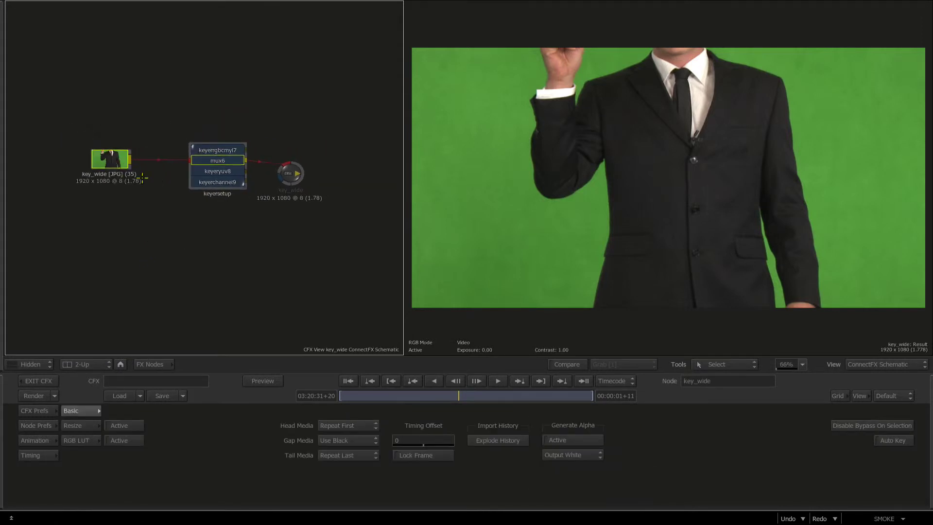
pyautogui.click(143, 364)
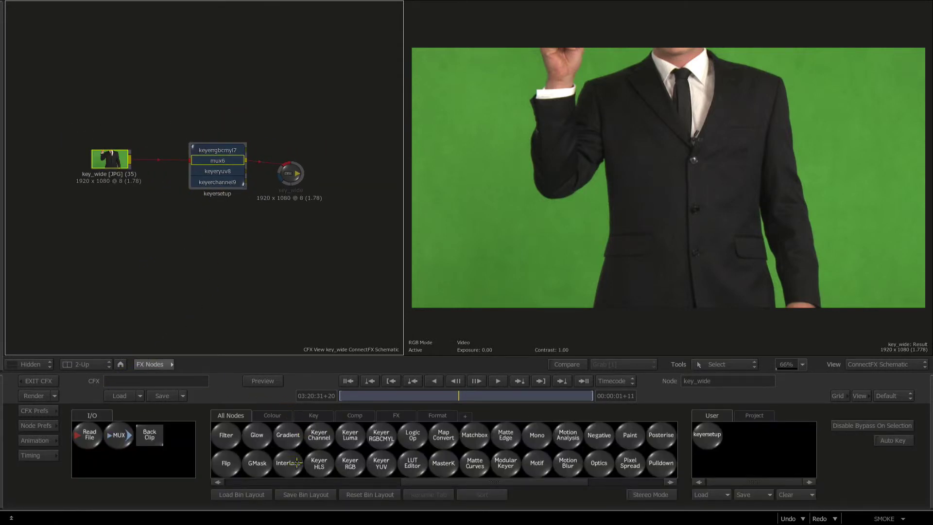
pyautogui.hscroll(-3, 297, 463)
pyautogui.moveTo(445, 440); pyautogui.dragTo(231, 245)
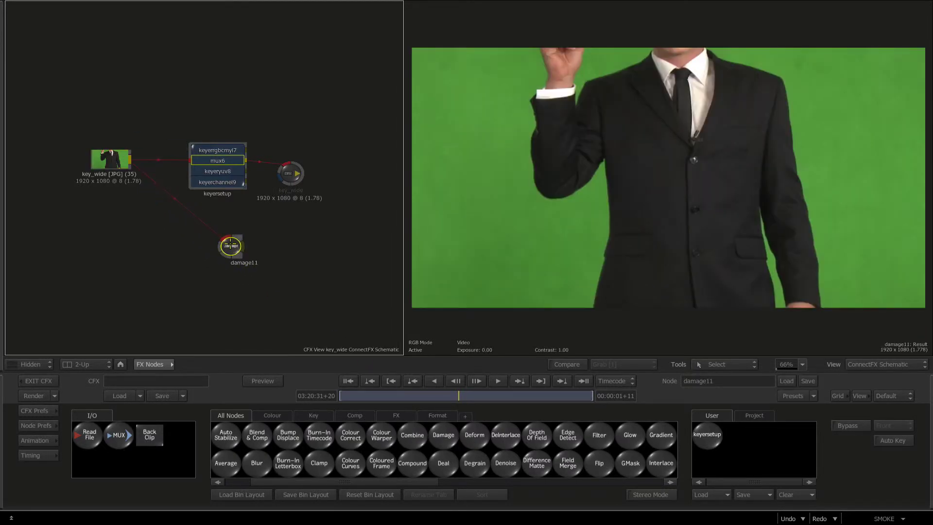
# Step: Try the digital Drops preset on the Damage node and replace it with the OldArchive film preset
pyautogui.click(819, 396)
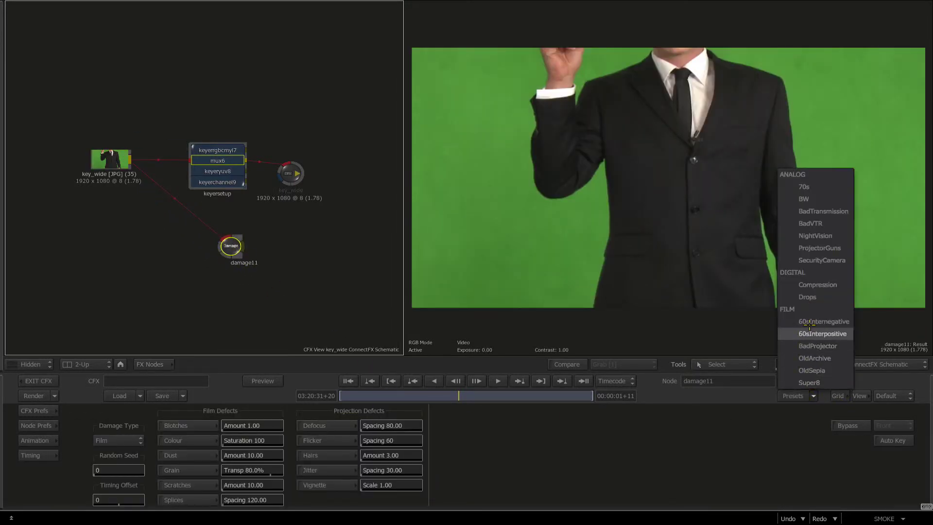
pyautogui.click(806, 330)
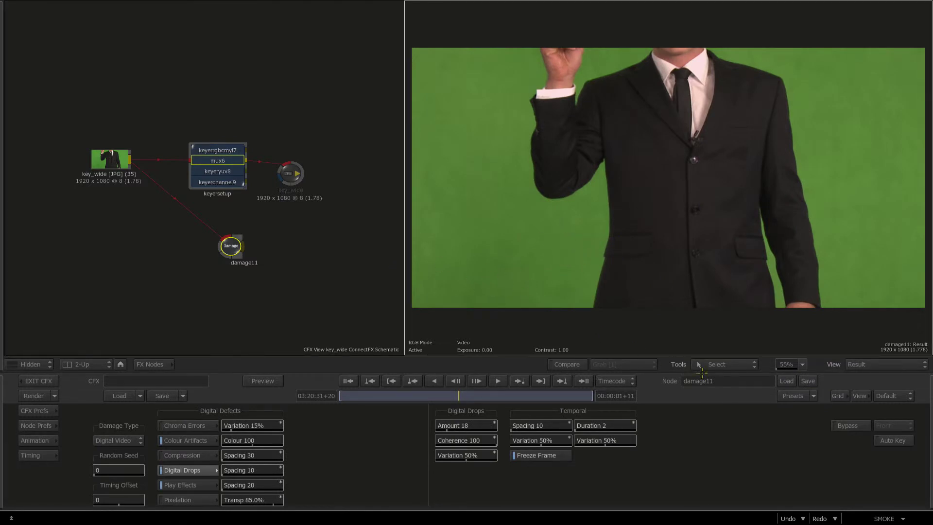
pyautogui.click(814, 396)
pyautogui.click(817, 364)
pyautogui.click(489, 292)
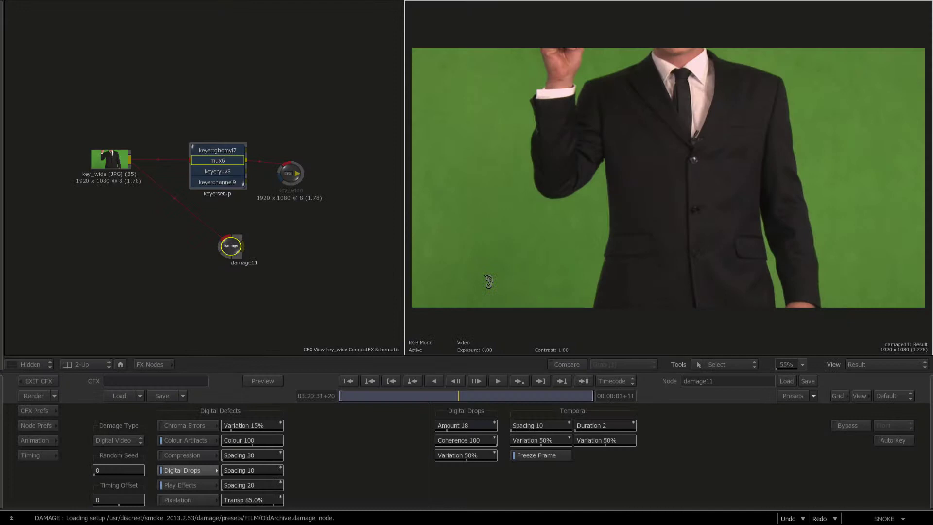
# Step: Duplicate the Damage node with its input connection and load the 60sInternegative film preset on the copy
pyautogui.moveTo(229, 254); pyautogui.dragTo(231, 232)
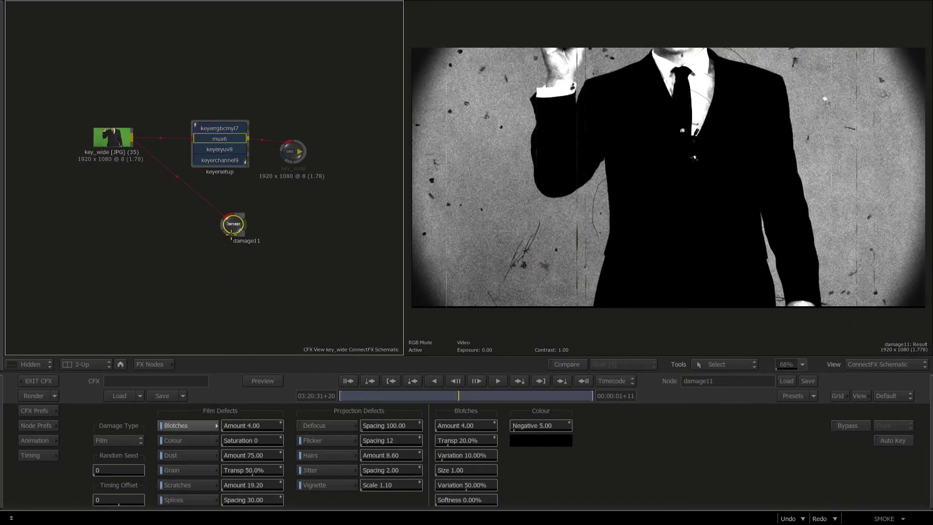
pyautogui.click(215, 258)
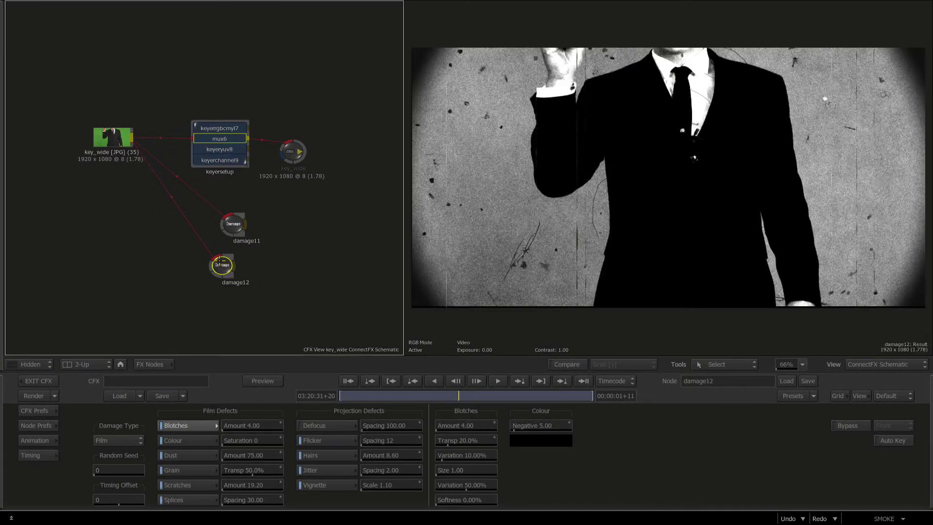
pyautogui.click(815, 396)
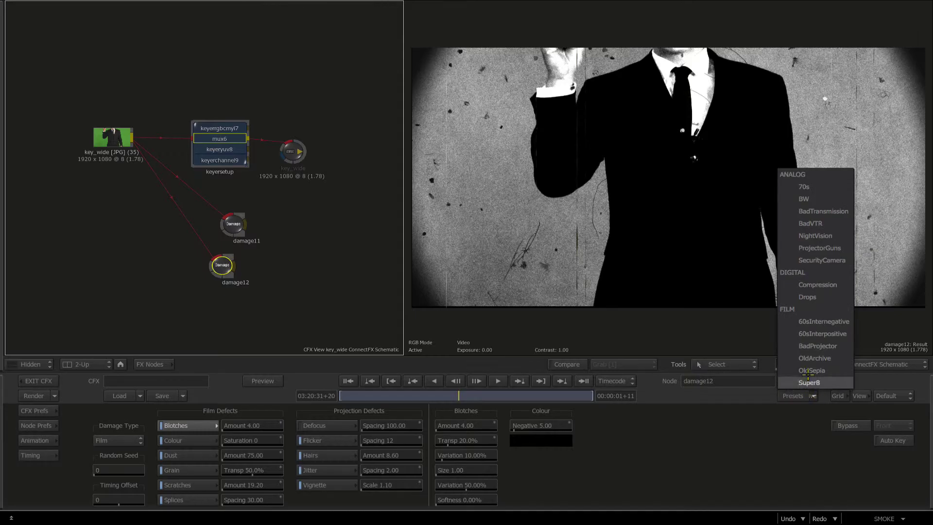
pyautogui.click(816, 319)
pyautogui.click(491, 292)
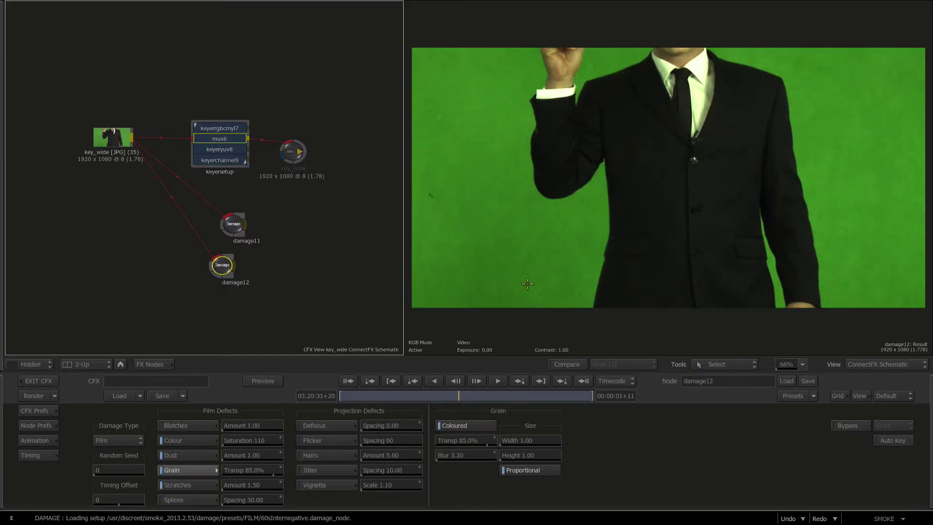
# Step: Group the two Damage nodes and open the new group's node list
pyautogui.moveTo(158, 202); pyautogui.dragTo(315, 315)
pyautogui.rightClick(228, 218)
pyautogui.click(260, 306)
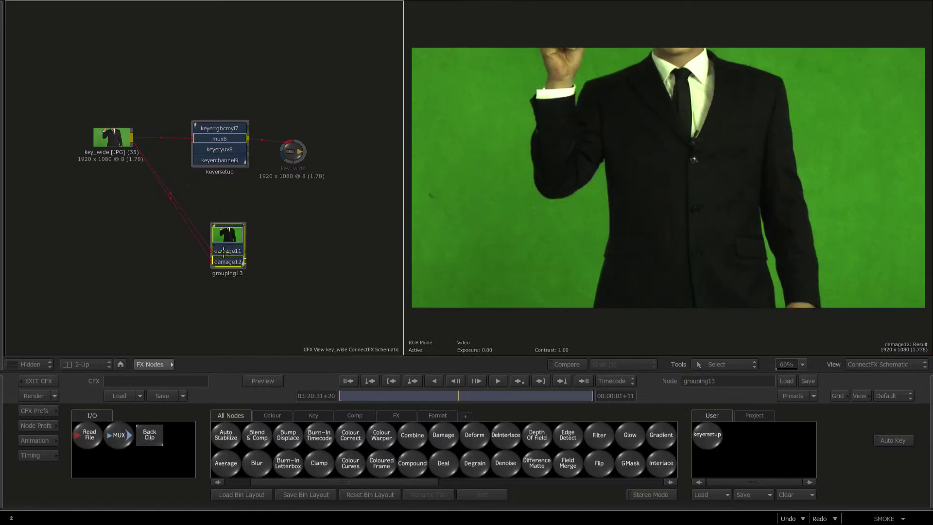
pyautogui.moveTo(224, 252); pyautogui.dragTo(224, 244)
pyautogui.doubleClick(221, 242)
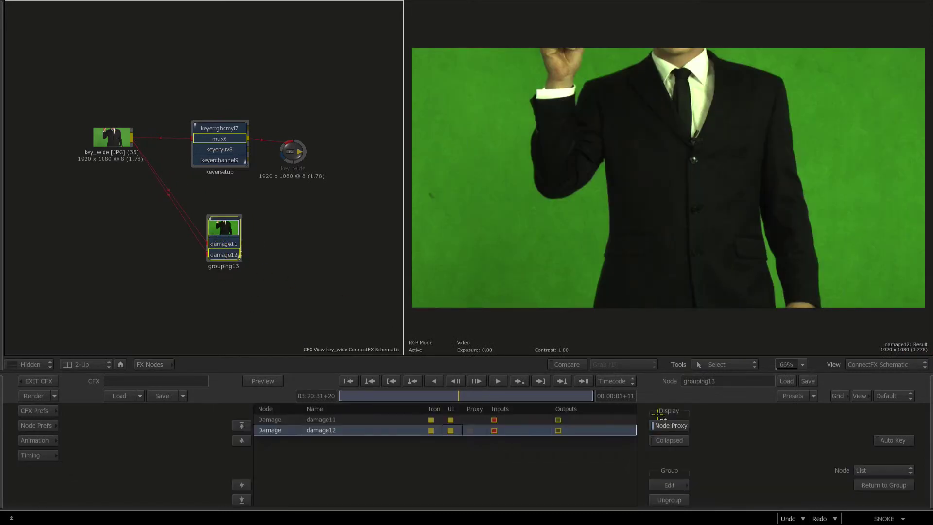
# Step: Compare the two Damage looks by switching between the group's nodes, ending on the OldArchive one
pyautogui.click(869, 470)
pyautogui.click(880, 445)
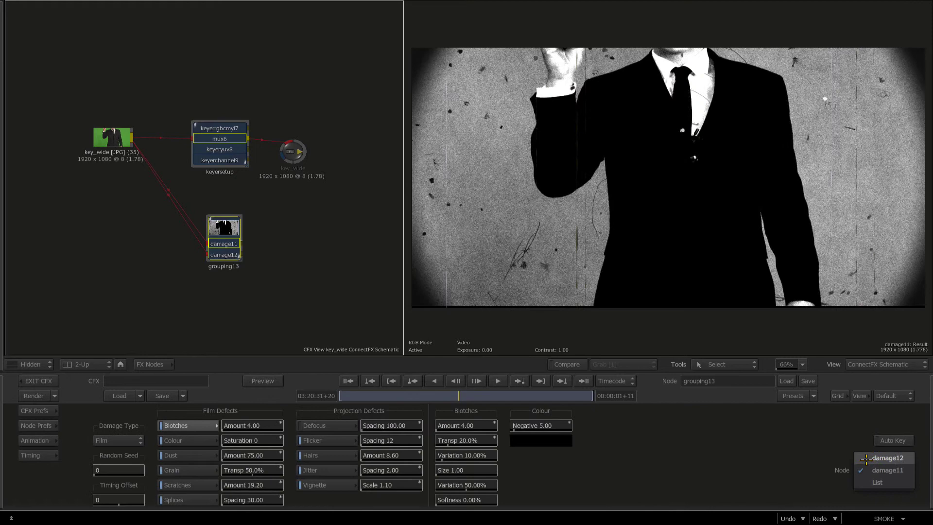
pyautogui.click(869, 470)
pyautogui.click(864, 480)
pyautogui.click(864, 470)
pyautogui.click(864, 459)
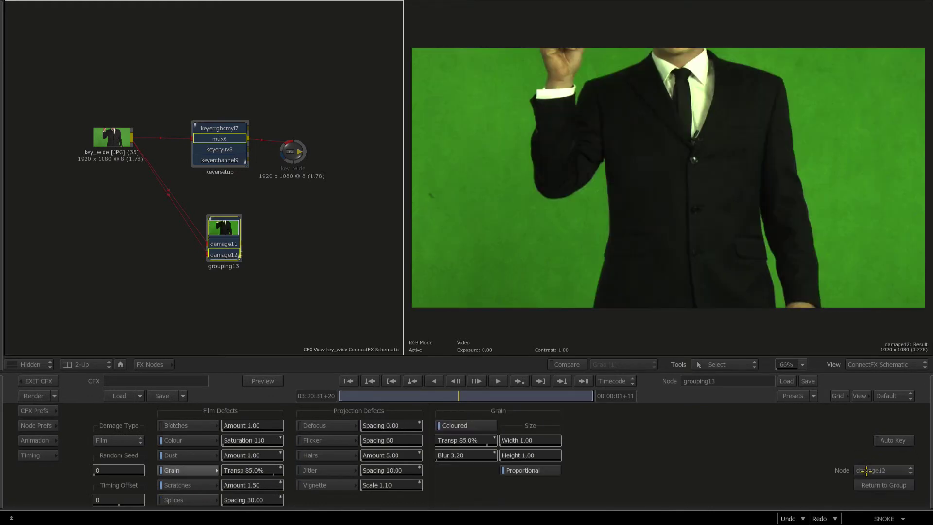
pyautogui.click(864, 470)
pyautogui.click(880, 482)
pyautogui.moveTo(327, 264); pyautogui.dragTo(293, 255)
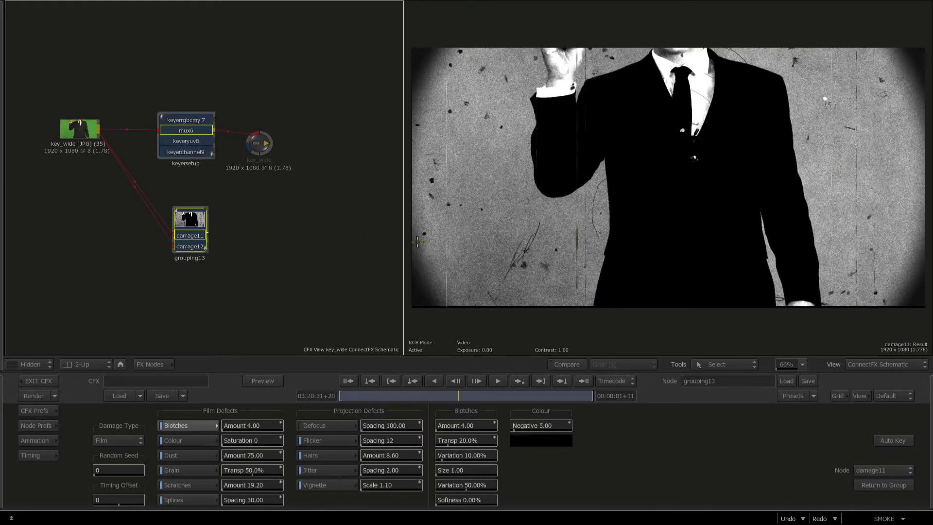
pyautogui.moveTo(185, 236)
pyautogui.mouseDown()
pyautogui.moveTo(174, 231)
pyautogui.moveTo(183, 226)
pyautogui.mouseUp()
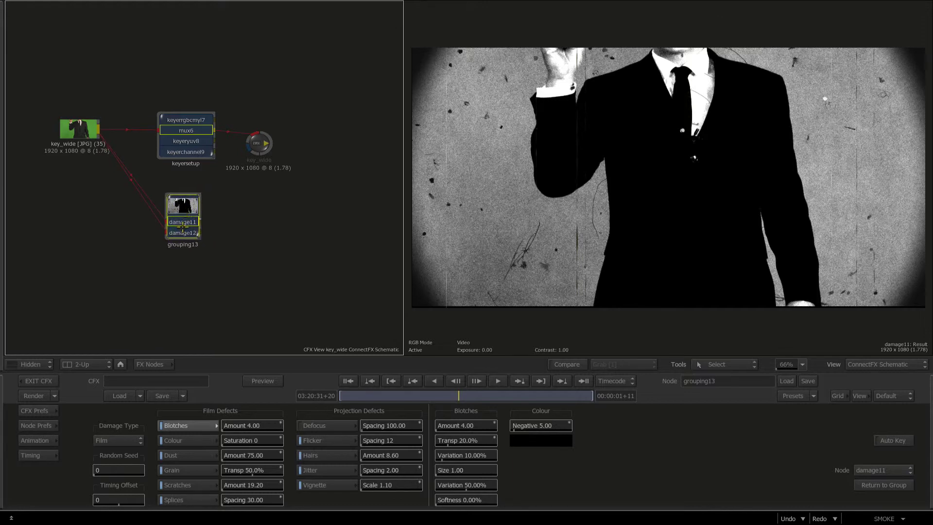
# Step: Switch grouping13 to damage12 and back to damage11 to review both looks again
pyautogui.click(863, 470)
pyautogui.click(864, 457)
pyautogui.click(862, 470)
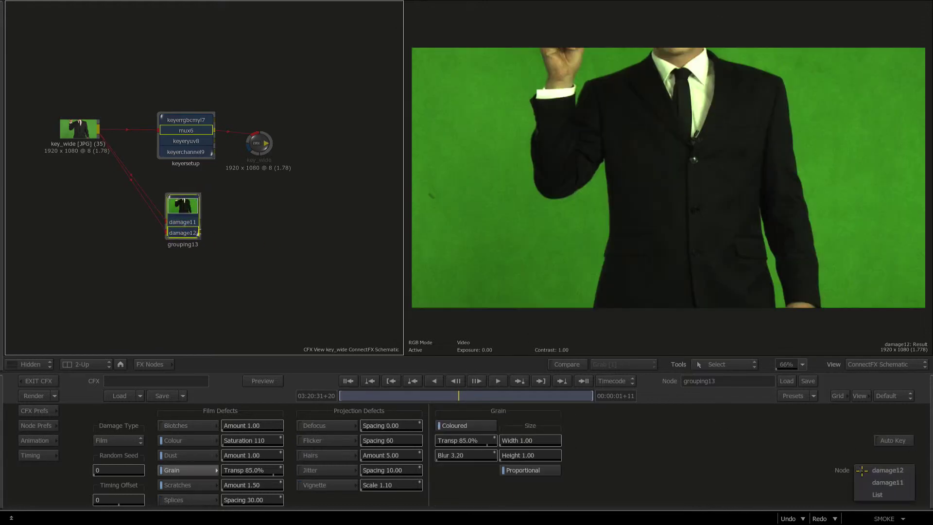
pyautogui.click(862, 481)
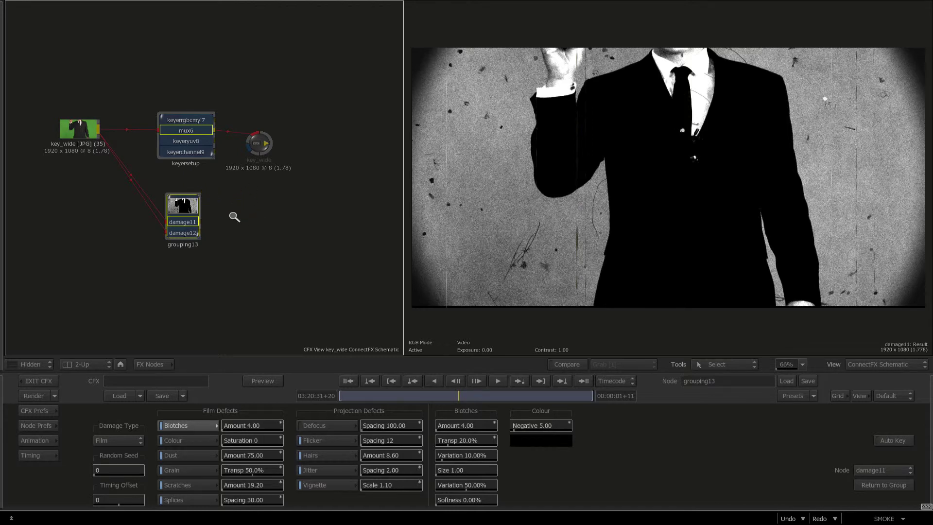
# Step: Reposition the key_wide clip and the keyersetup group, and view the animation channels with keyersetup selected
pyautogui.moveTo(233, 215); pyautogui.dragTo(180, 194)
pyautogui.moveTo(180, 194); pyautogui.dragTo(204, 184)
pyautogui.moveTo(128, 130)
pyautogui.mouseDown()
pyautogui.moveTo(115, 136)
pyautogui.moveTo(120, 141)
pyautogui.mouseUp()
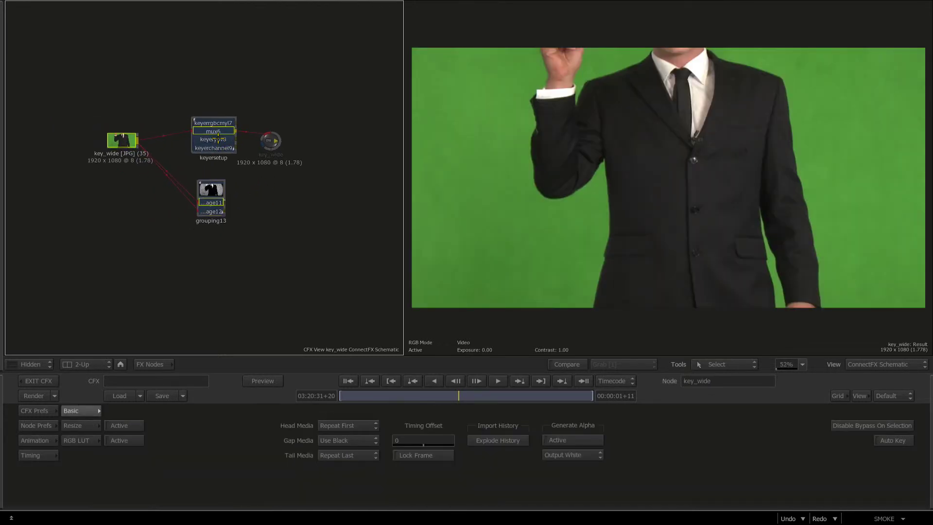
pyautogui.click(217, 137)
pyautogui.moveTo(212, 143); pyautogui.dragTo(211, 143)
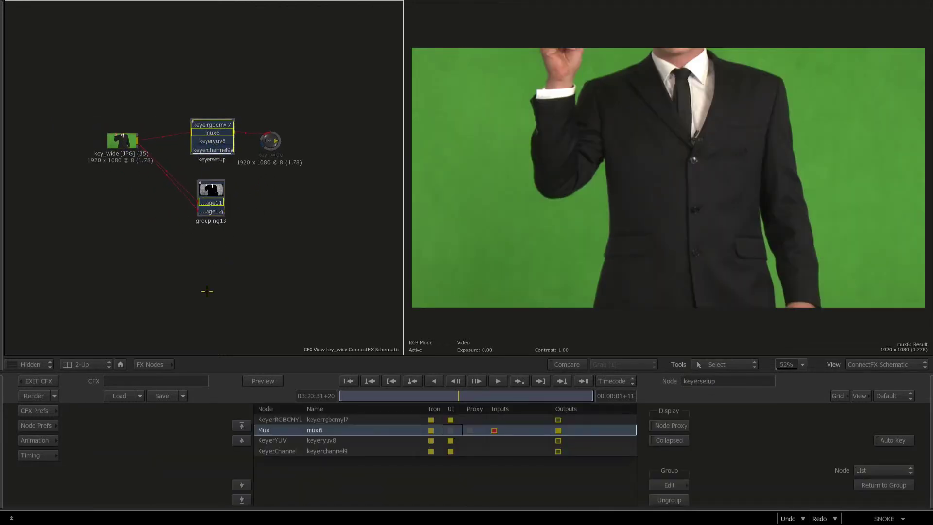
pyautogui.click(28, 441)
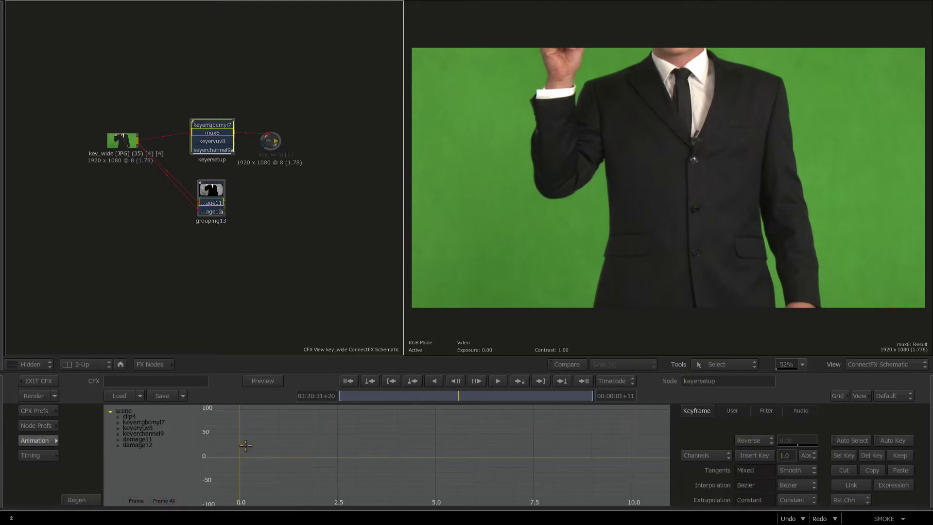
# Step: Switch the keyersetup group to its keyerrgbcmyl7 node and view that node's animation channels
pyautogui.click(215, 144)
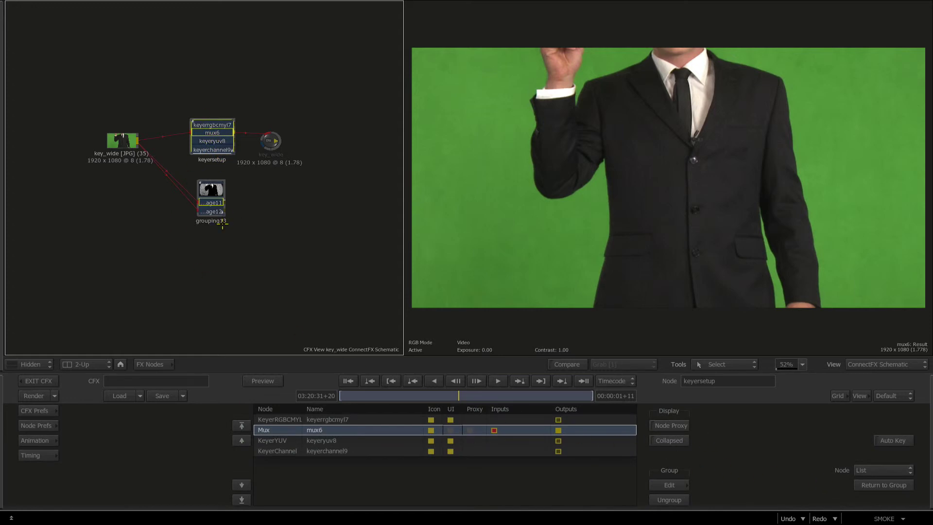
pyautogui.click(858, 470)
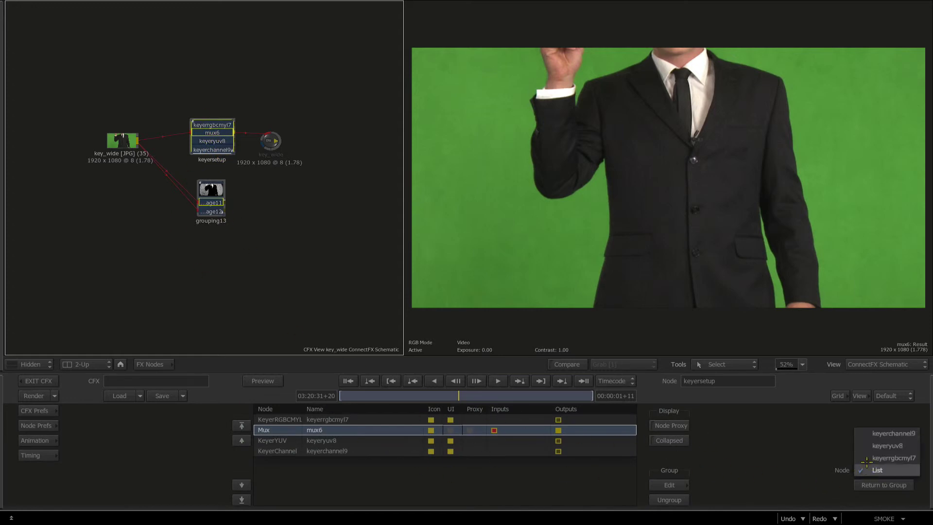
pyautogui.click(866, 458)
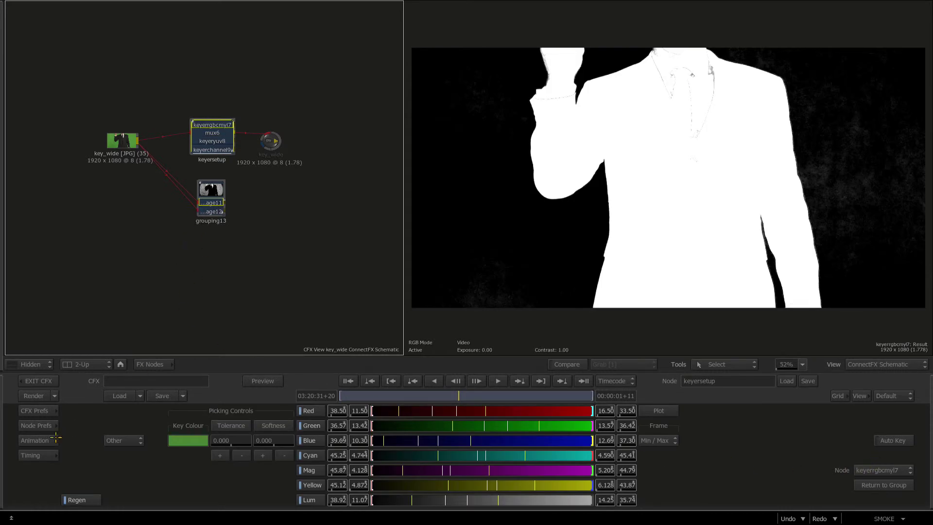
pyautogui.click(35, 441)
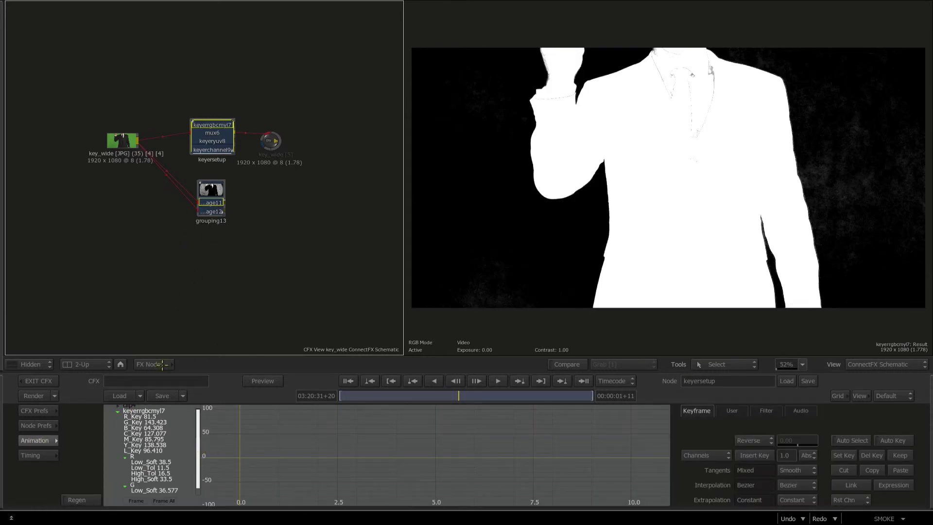
# Step: Switch the keyersetup group to its keyerchannel9 node and view that node's animation channels
pyautogui.click(218, 141)
pyautogui.click(873, 471)
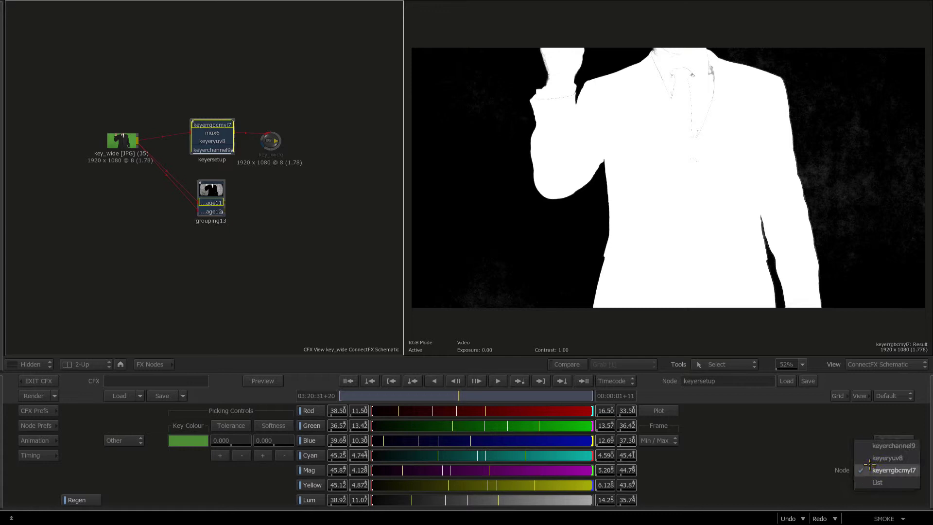
pyautogui.click(874, 480)
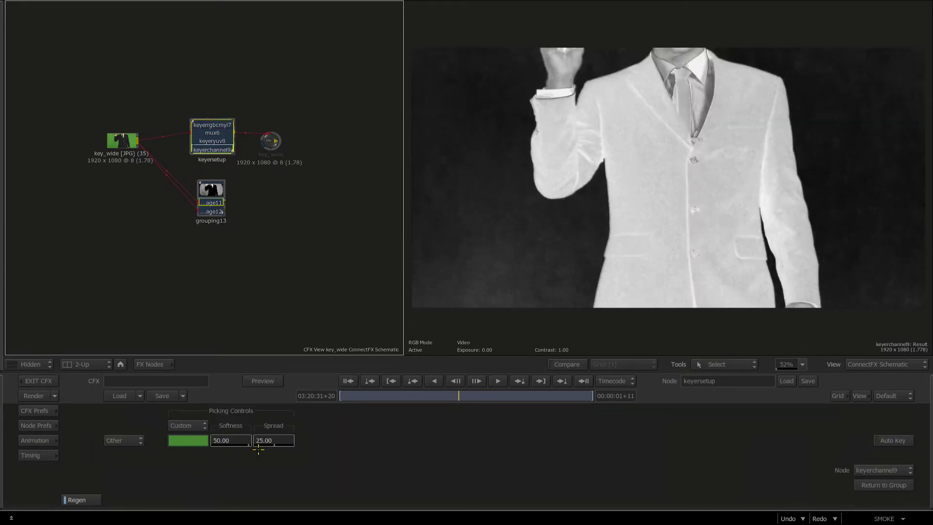
pyautogui.click(44, 440)
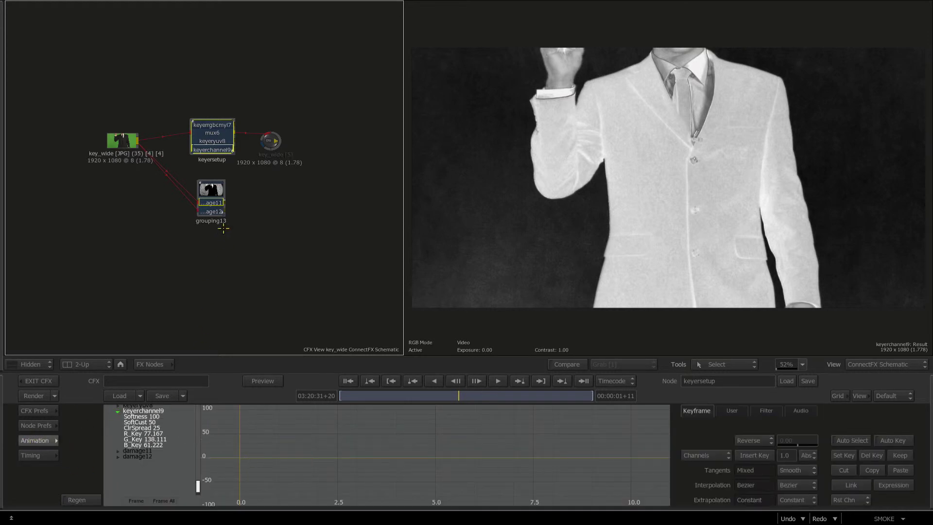
# Step: Select grouping13, move the key_wide clip lower in the schematic and widen the group until its node names fit
pyautogui.click(214, 202)
pyautogui.scroll(-2, 209, 224)
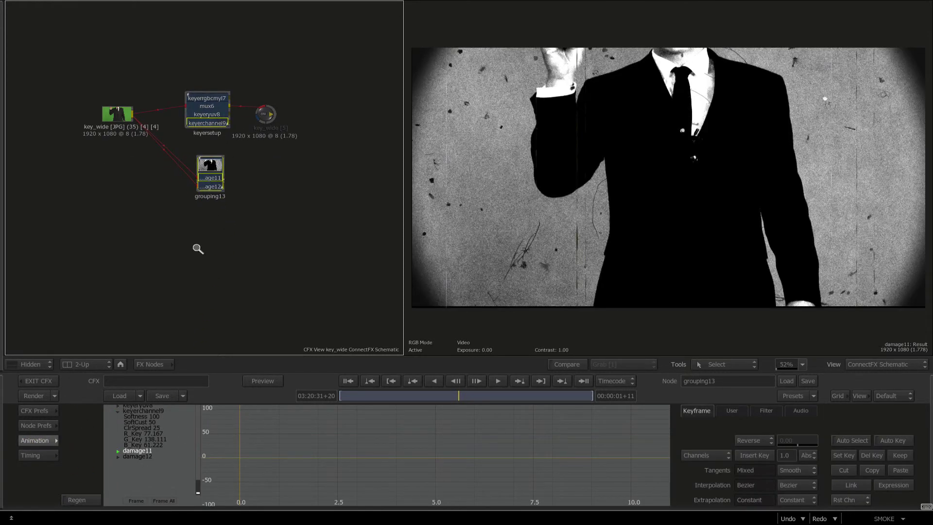
pyautogui.moveTo(216, 236)
pyautogui.mouseDown()
pyautogui.moveTo(218, 227)
pyautogui.moveTo(233, 242)
pyautogui.mouseUp()
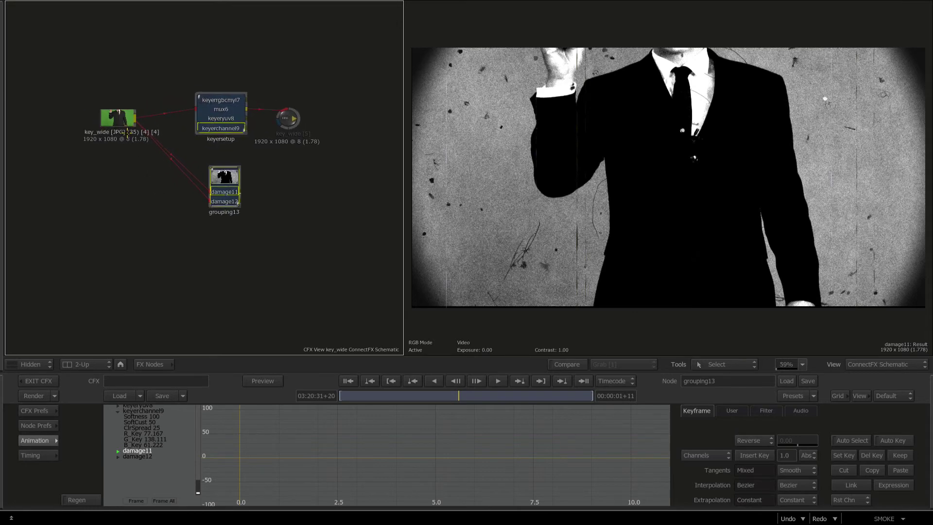
pyautogui.moveTo(119, 119); pyautogui.dragTo(101, 139)
pyautogui.scroll(-1, 216, 189)
pyautogui.click(223, 190)
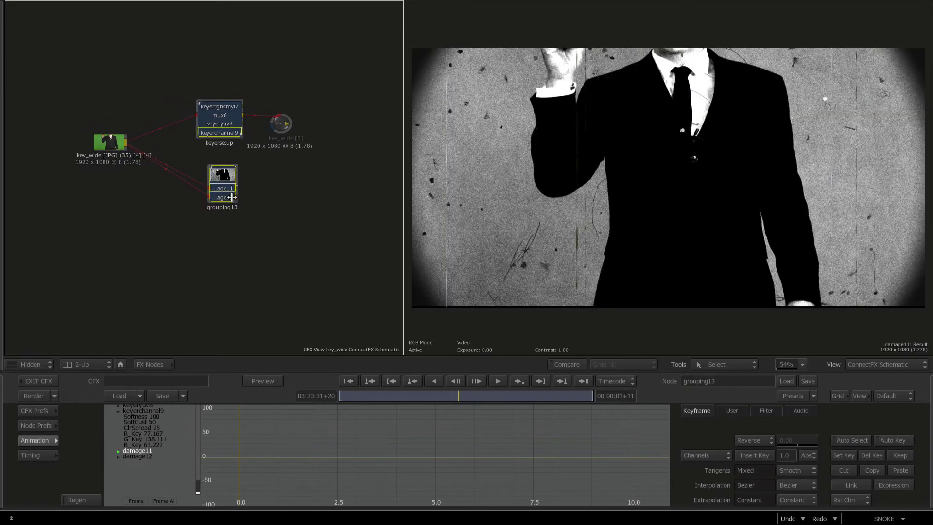
pyautogui.moveTo(234, 198)
pyautogui.mouseDown()
pyautogui.moveTo(246, 198)
pyautogui.moveTo(221, 181)
pyautogui.moveTo(227, 205)
pyautogui.mouseUp()
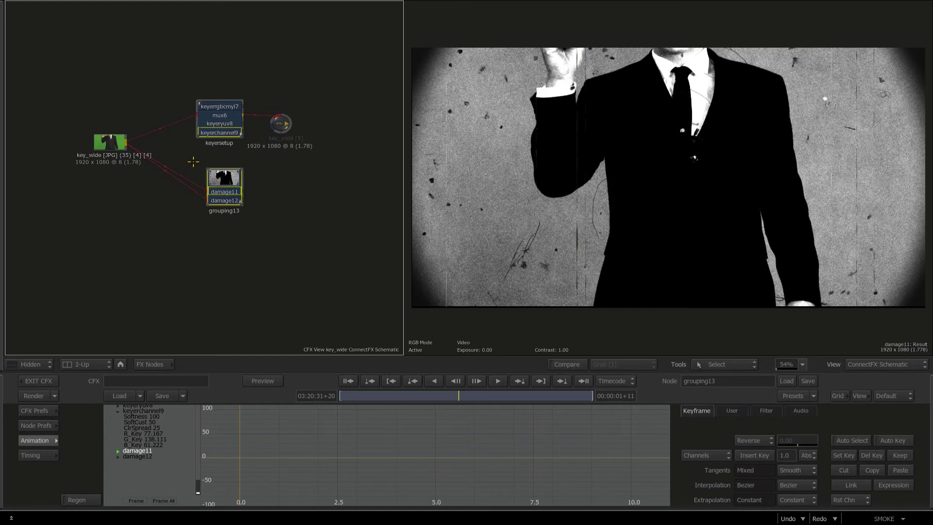
# Step: Copy grouping13, paste the copy below the original and connect key_wide to both of its Damage inputs
pyautogui.rightClick(220, 184)
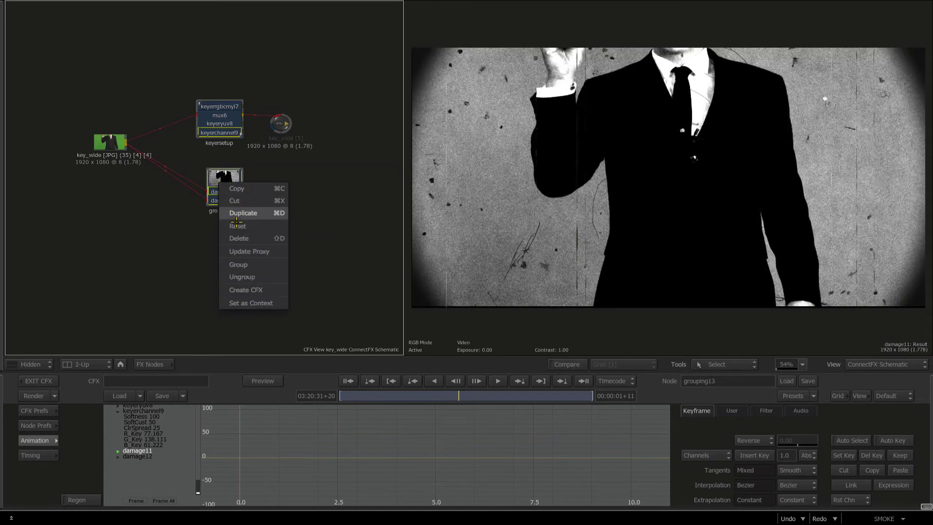
pyautogui.click(236, 189)
pyautogui.rightClick(214, 241)
pyautogui.click(225, 247)
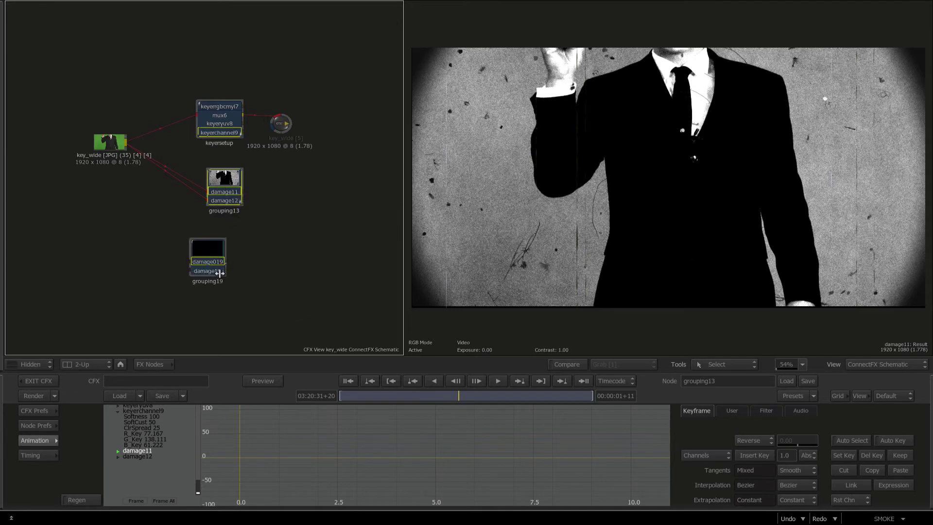
pyautogui.moveTo(206, 238); pyautogui.dragTo(234, 224)
pyautogui.doubleClick(233, 225)
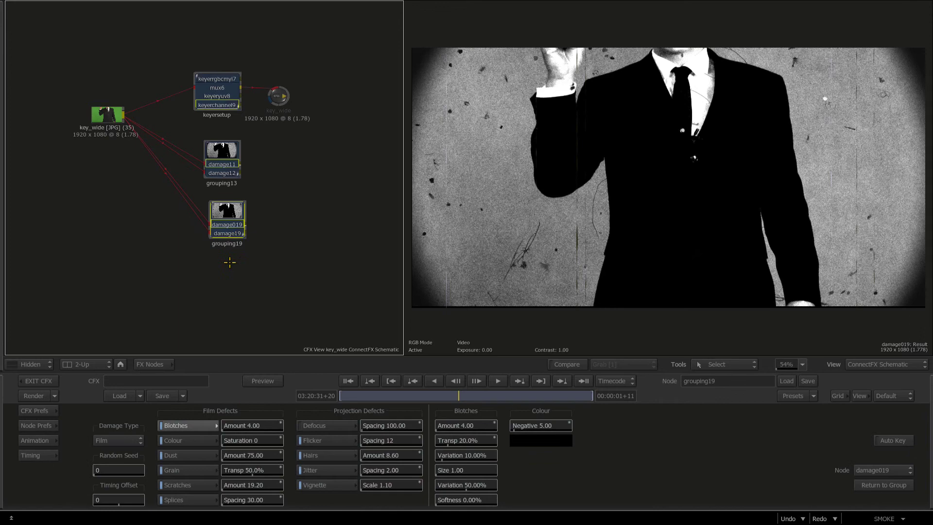
# Step: Ungroup the pasted Damage group and load the analog BadVTR preset on damage019
pyautogui.rightClick(224, 223)
pyautogui.click(255, 310)
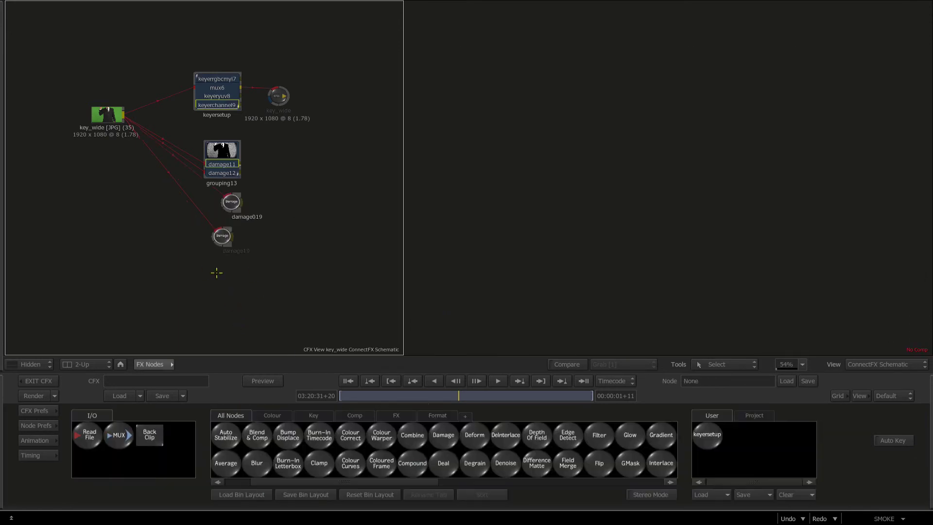
pyautogui.click(227, 200)
pyautogui.click(813, 396)
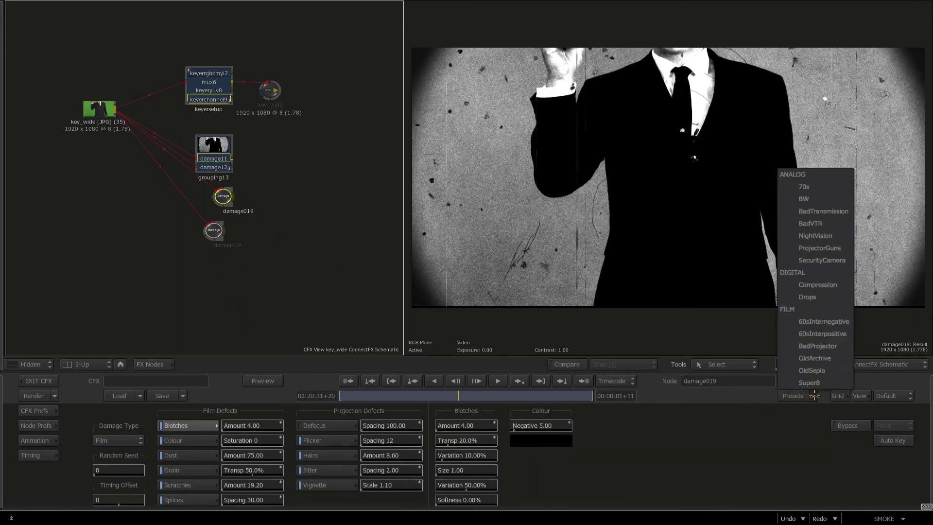
pyautogui.click(810, 223)
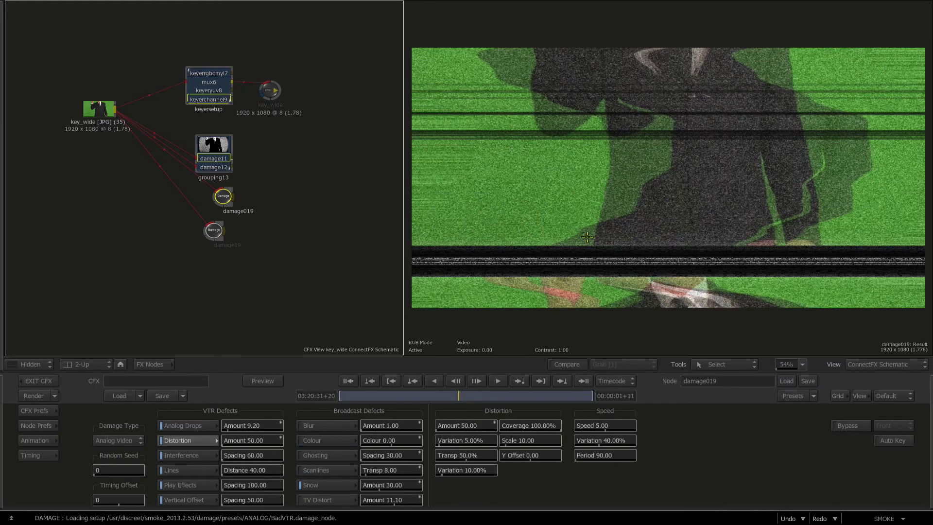
# Step: Load the analog ProjectorGuns preset on the damage19 node
pyautogui.click(231, 227)
pyautogui.click(813, 396)
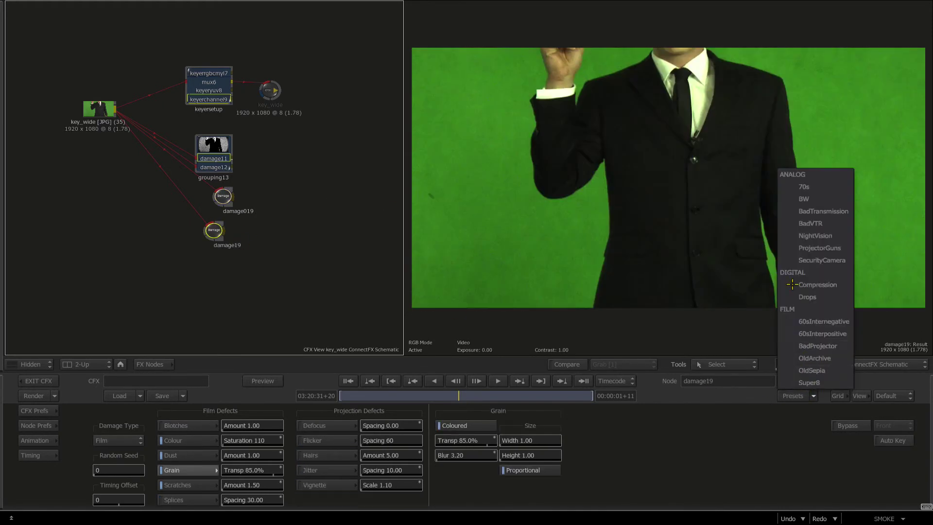
pyautogui.click(802, 249)
# Step: Tidy the positions of damage019 and damage19, and group the two nodes
pyautogui.moveTo(215, 234); pyautogui.dragTo(176, 220)
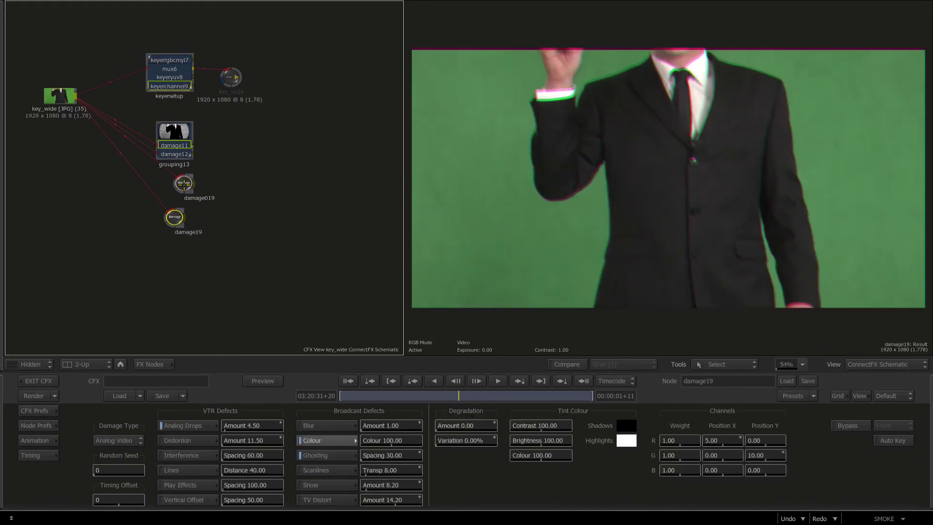
pyautogui.moveTo(184, 183); pyautogui.dragTo(179, 192)
pyautogui.moveTo(180, 239); pyautogui.dragTo(189, 224)
pyautogui.moveTo(115, 163); pyautogui.dragTo(281, 254)
pyautogui.rightClick(188, 178)
pyautogui.click(206, 271)
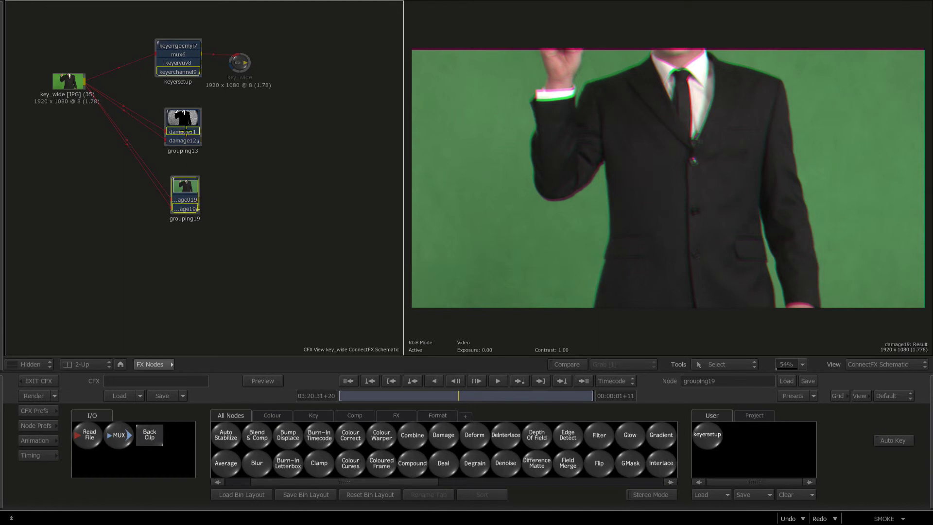
# Step: Add four MUX nodes and connect one to each Damage output of the two groups
pyautogui.click(111, 429)
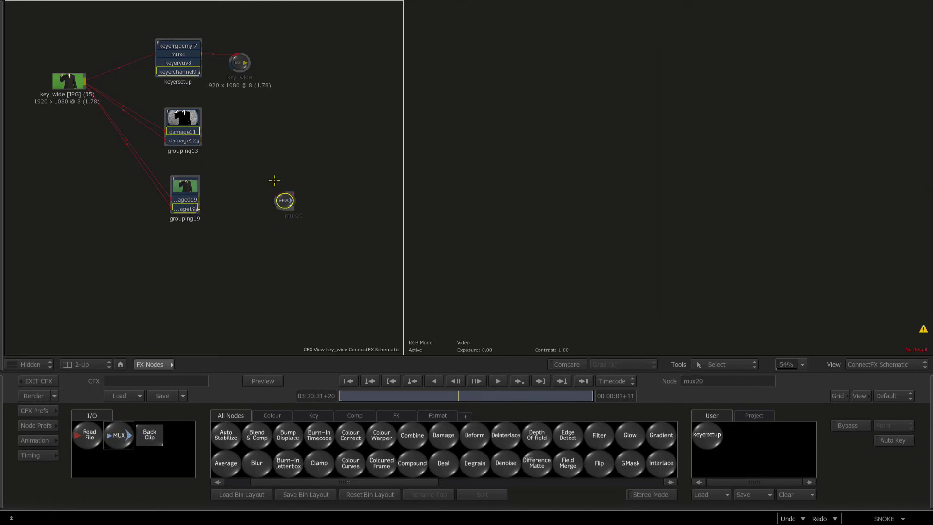
pyautogui.click(240, 149)
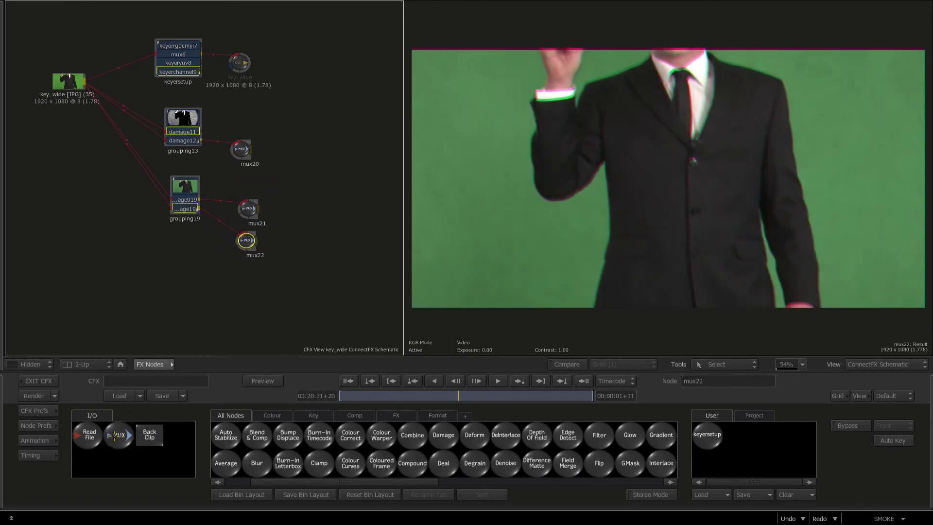
pyautogui.click(253, 130)
pyautogui.moveTo(249, 130); pyautogui.dragTo(199, 132)
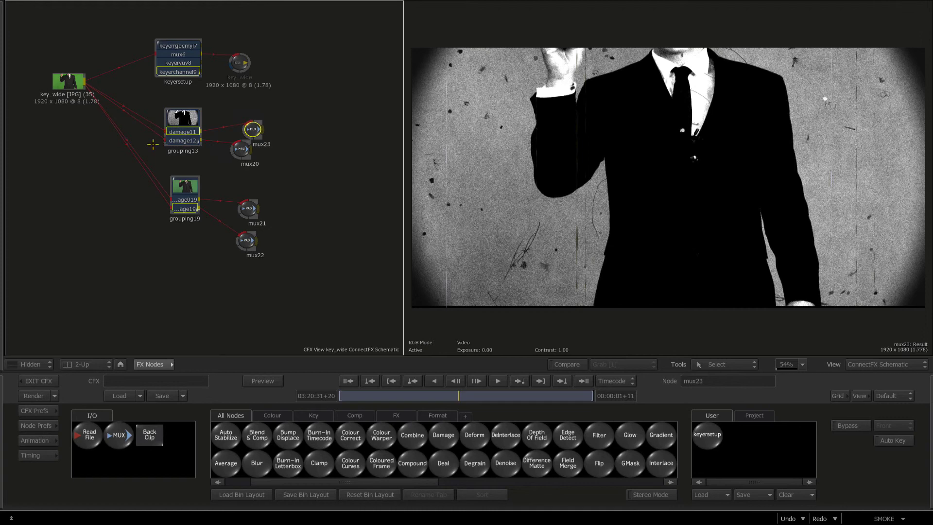
# Step: Group both Damage groups and the four MUX nodes together, and open the new group's node list
pyautogui.click(316, 294)
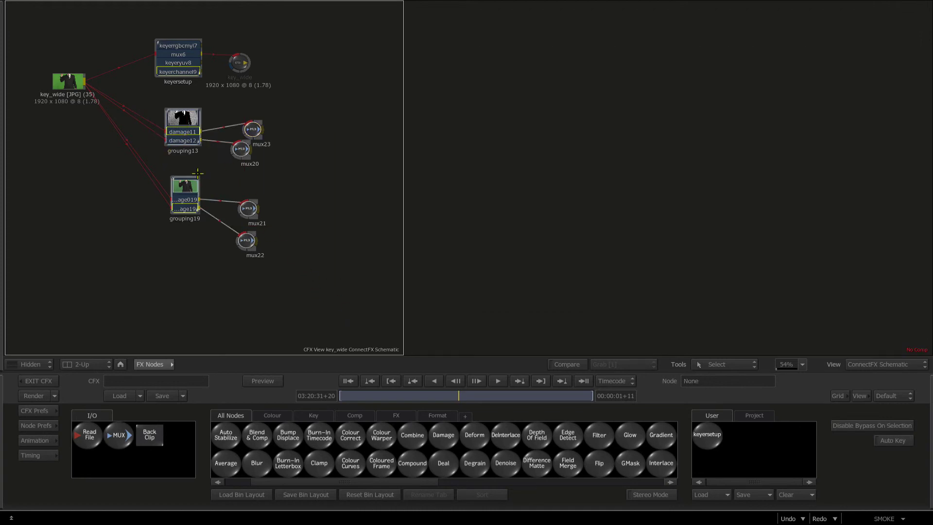
pyautogui.rightClick(178, 131)
pyautogui.click(194, 235)
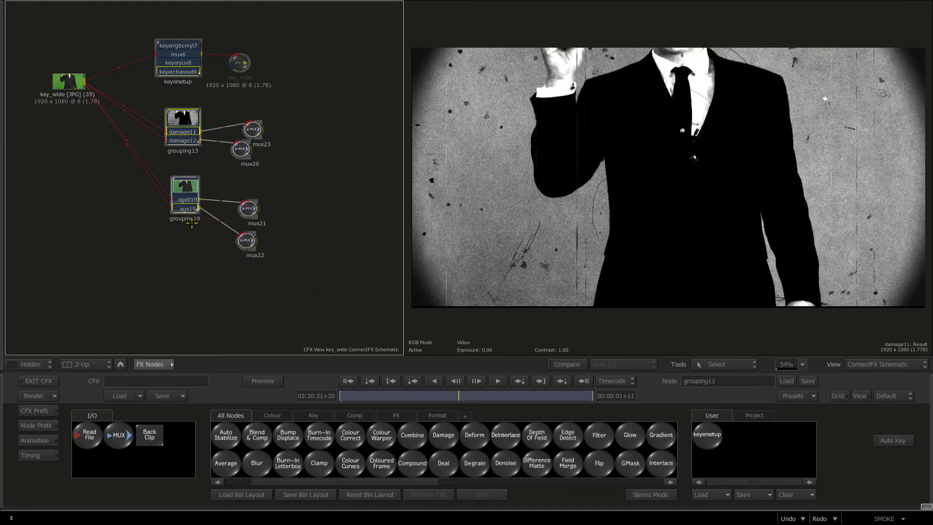
pyautogui.moveTo(194, 221); pyautogui.dragTo(177, 222)
pyautogui.moveTo(212, 190); pyautogui.dragTo(183, 188)
pyautogui.doubleClick(183, 188)
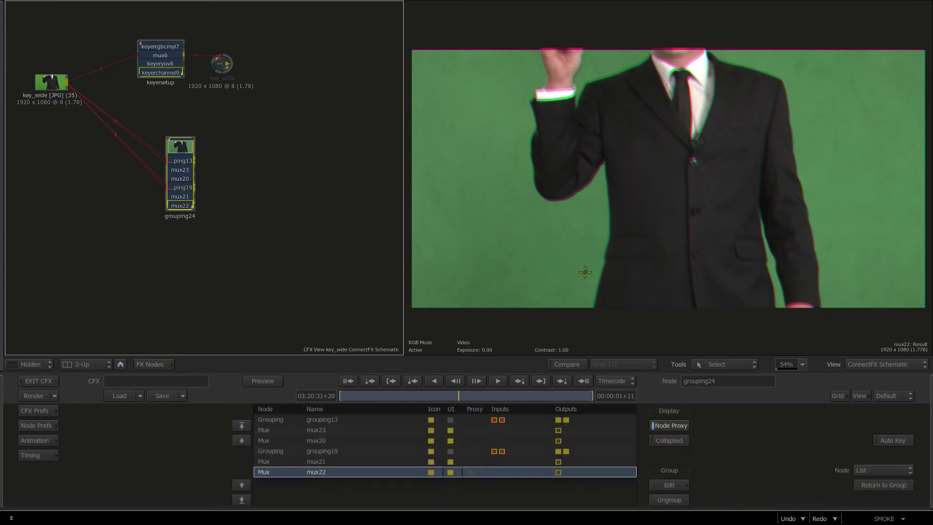
# Step: Set the image viewport to Result and compare the four looks by switching the group through mux23, mux20, mux21 and mux22
pyautogui.click(586, 264)
pyautogui.press('0')
pyautogui.press('F4')
pyautogui.click(866, 470)
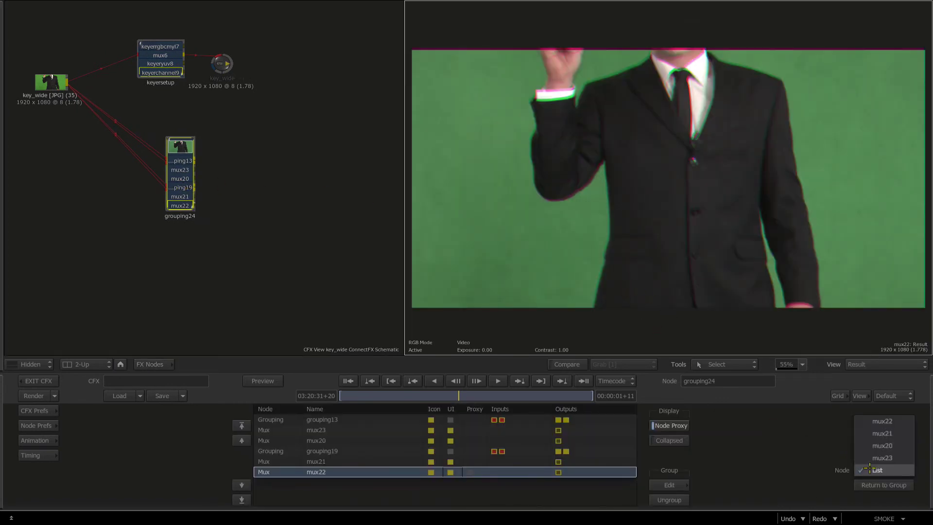
pyautogui.click(870, 458)
pyautogui.click(866, 469)
pyautogui.click(864, 462)
pyautogui.click(864, 469)
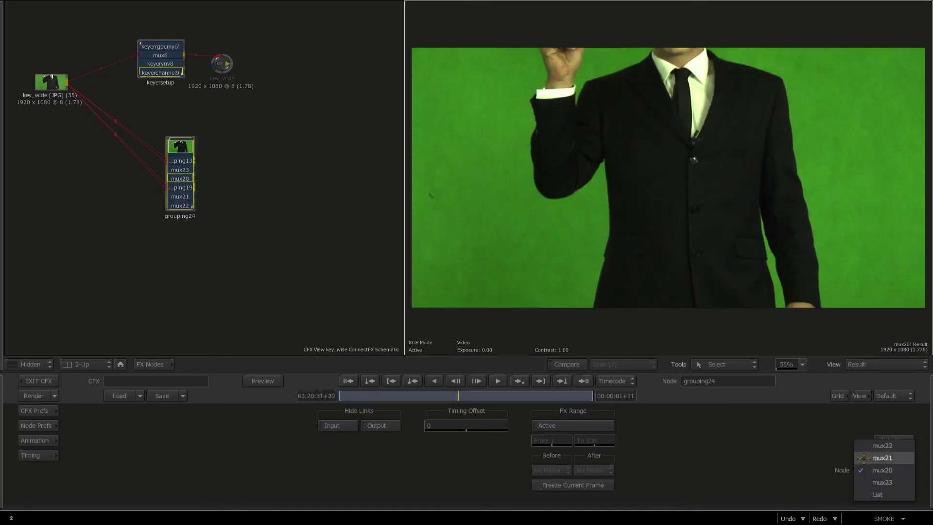
pyautogui.click(864, 458)
pyautogui.click(868, 469)
pyautogui.click(865, 457)
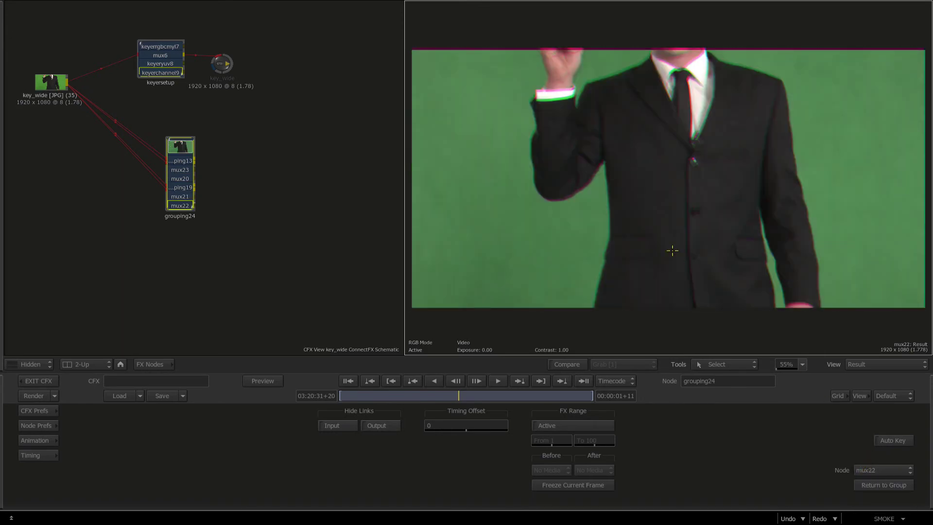
# Step: Cycle grouping24 through its mux21, mux20 and mux23 outputs to compare the Damage looks
pyautogui.click(872, 471)
pyautogui.click(869, 482)
pyautogui.click(869, 470)
pyautogui.click(867, 482)
pyautogui.click(866, 470)
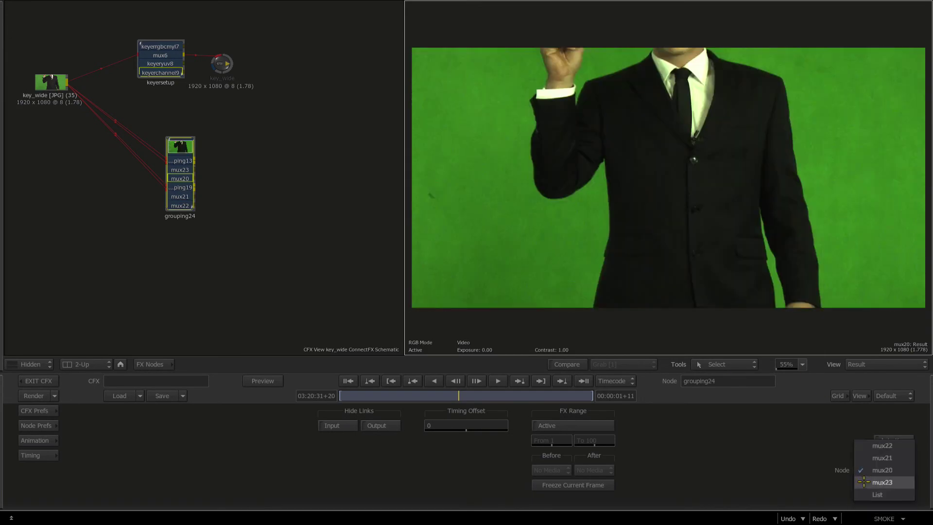
pyautogui.click(864, 482)
# Step: Ungroup grouping24 and cut the links between the two Damage groups and the four MUX nodes, moving mux23 slightly aside
pyautogui.rightClick(178, 185)
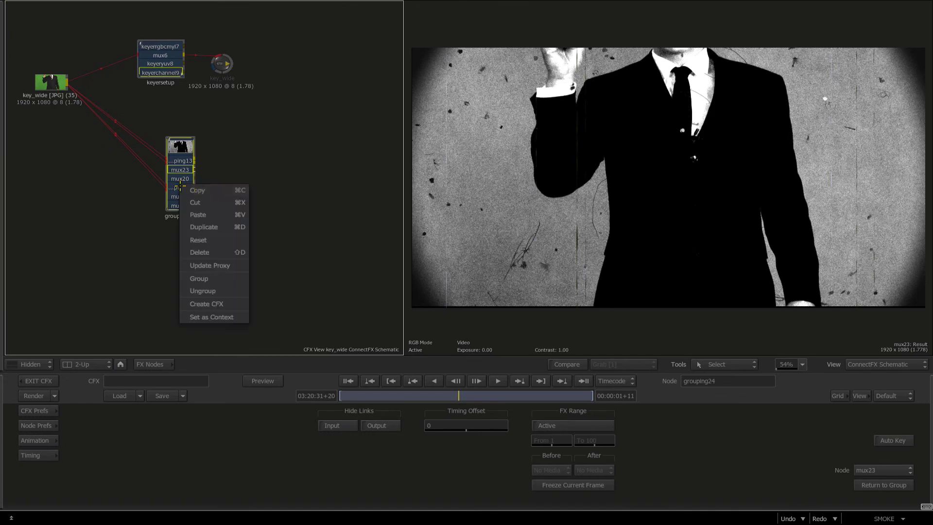
pyautogui.click(198, 282)
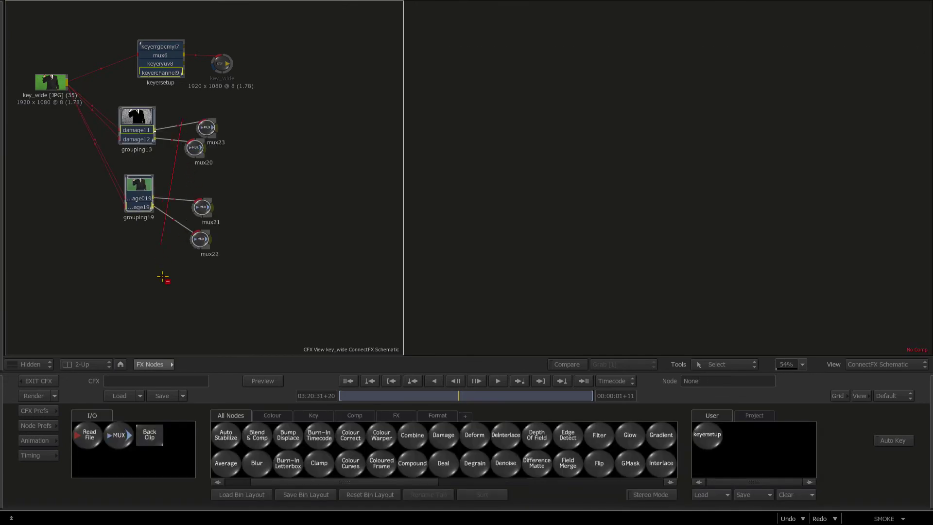
pyautogui.moveTo(163, 276); pyautogui.dragTo(163, 279)
pyautogui.moveTo(204, 128); pyautogui.dragTo(209, 131)
# Step: Group only grouping13 and grouping19 together, leaving the four MUX nodes outside
pyautogui.click(125, 123)
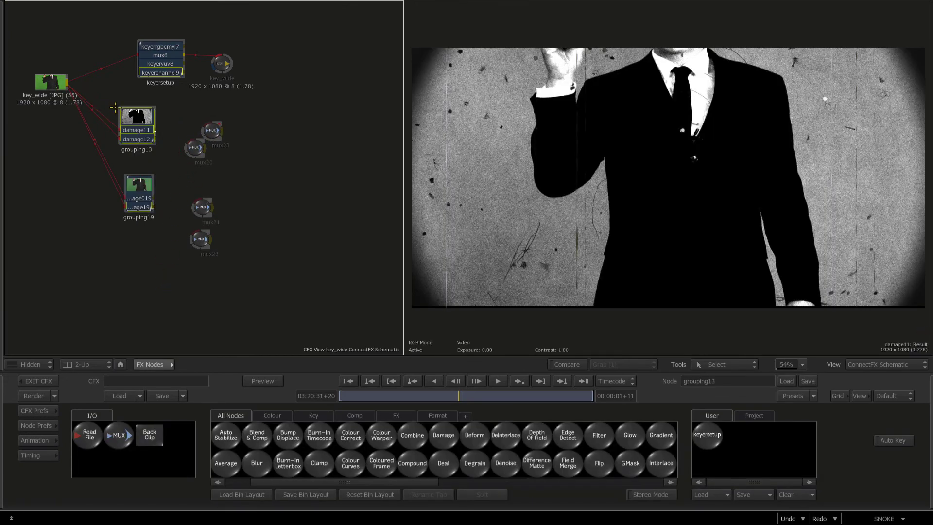
pyautogui.moveTo(114, 106); pyautogui.dragTo(172, 255)
pyautogui.rightClick(138, 124)
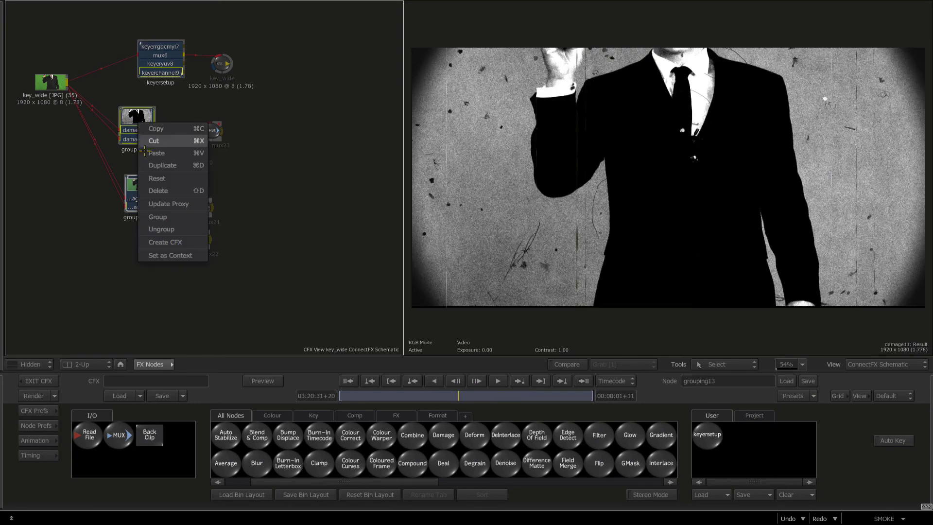
pyautogui.click(153, 218)
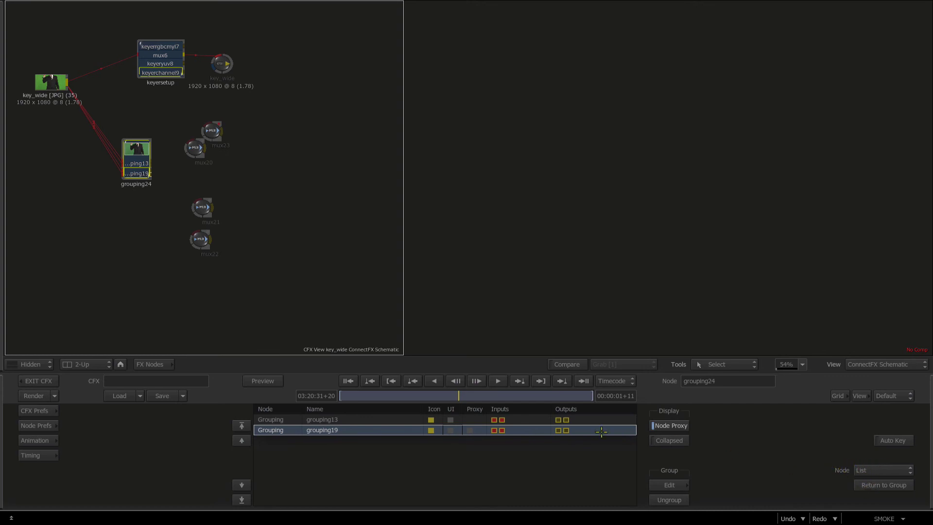
# Step: Enter the new nested group and inspect grouping19 and grouping13, including the damage11 settings
pyautogui.doubleClick(140, 173)
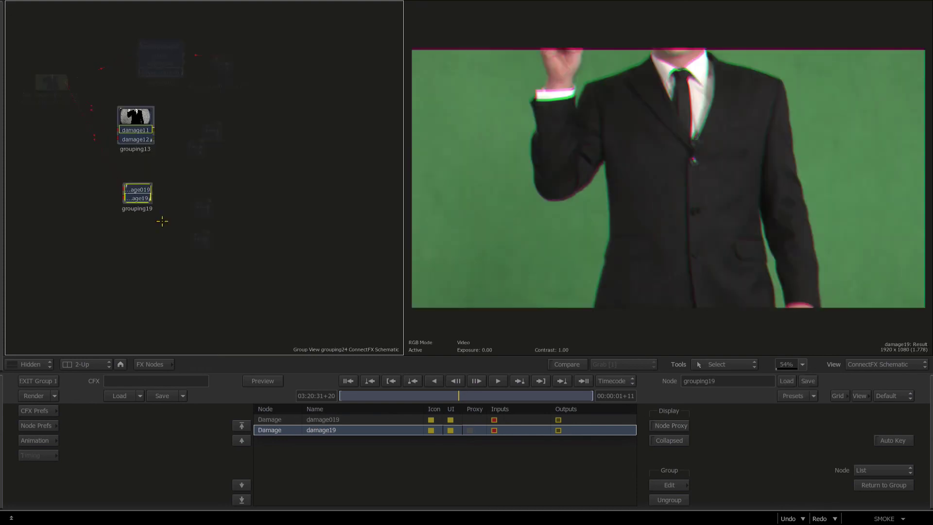
pyautogui.click(128, 127)
pyautogui.click(136, 187)
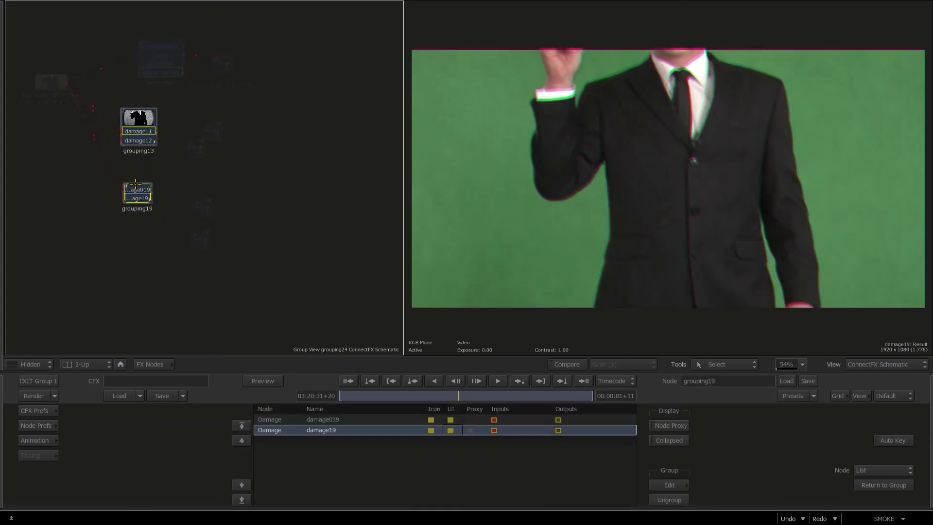
pyautogui.click(138, 128)
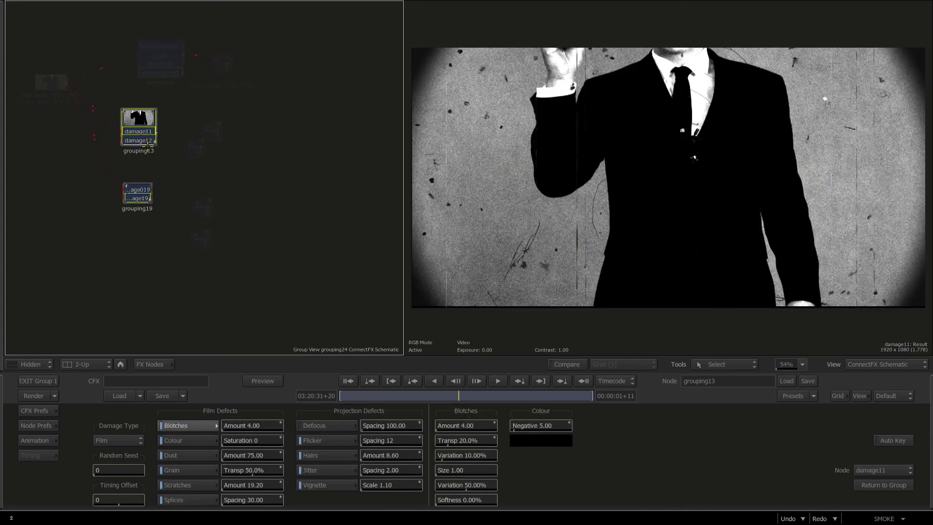
# Step: Exit the group and ConnectFX to the timeline, and reopen the key_wide segment's ConnectFX schematic
pyautogui.click(21, 381)
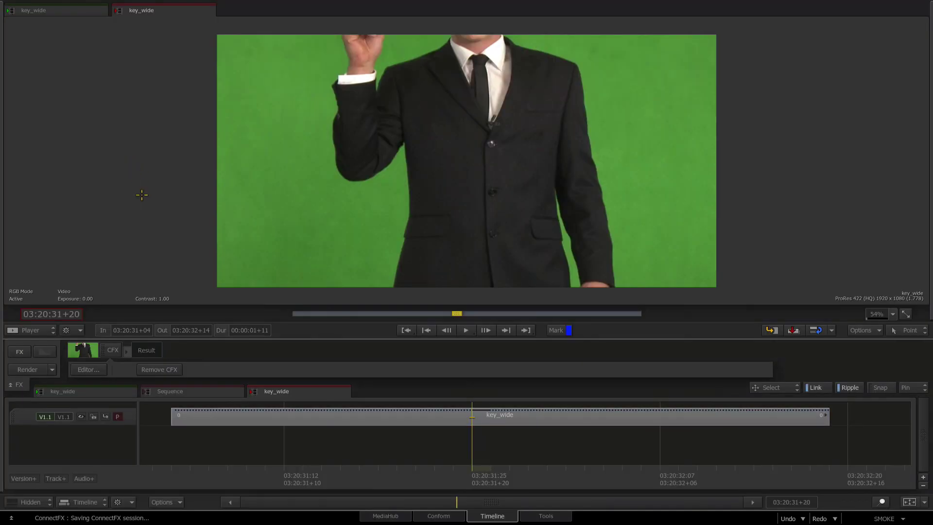
pyautogui.click(269, 411)
pyautogui.doubleClick(265, 409)
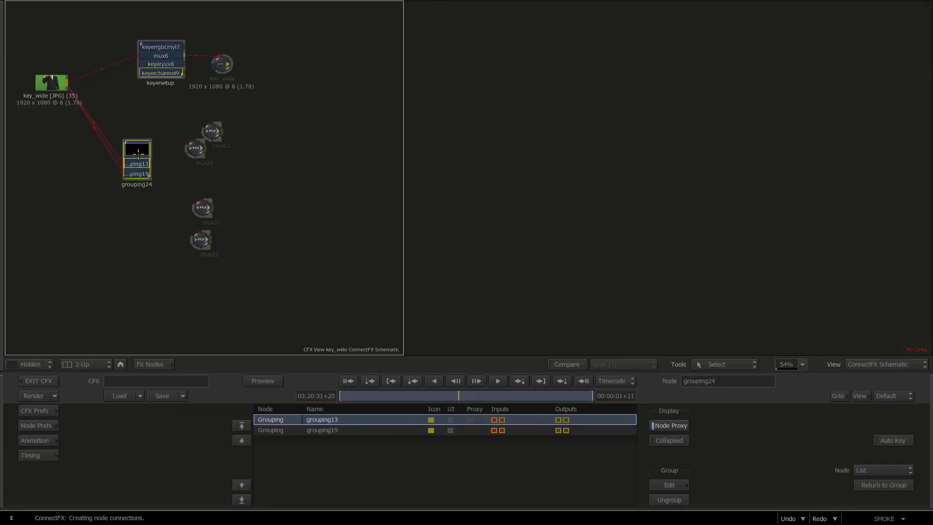
# Step: Shift grouping24 slightly in the schematic and narrow the schematic viewport to widen the image view
pyautogui.moveTo(139, 154); pyautogui.dragTo(135, 157)
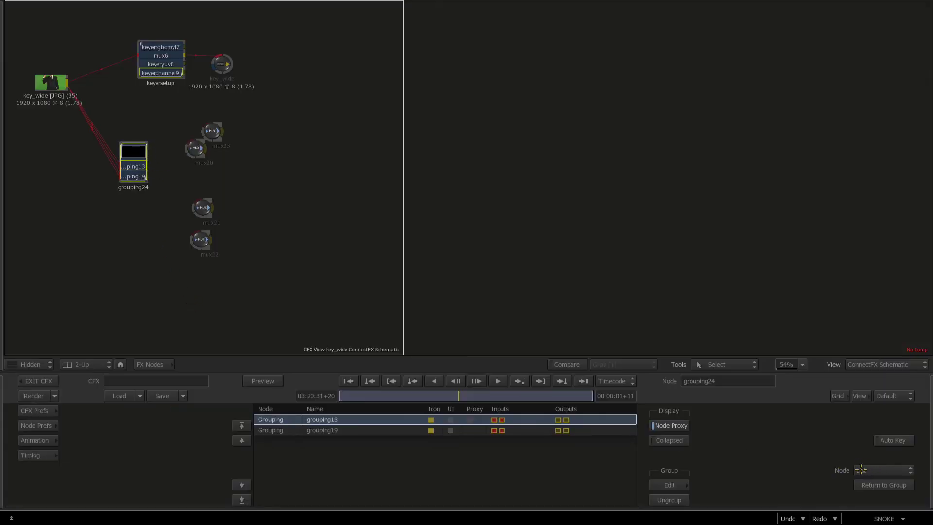
pyautogui.moveTo(404, 230); pyautogui.dragTo(394, 231)
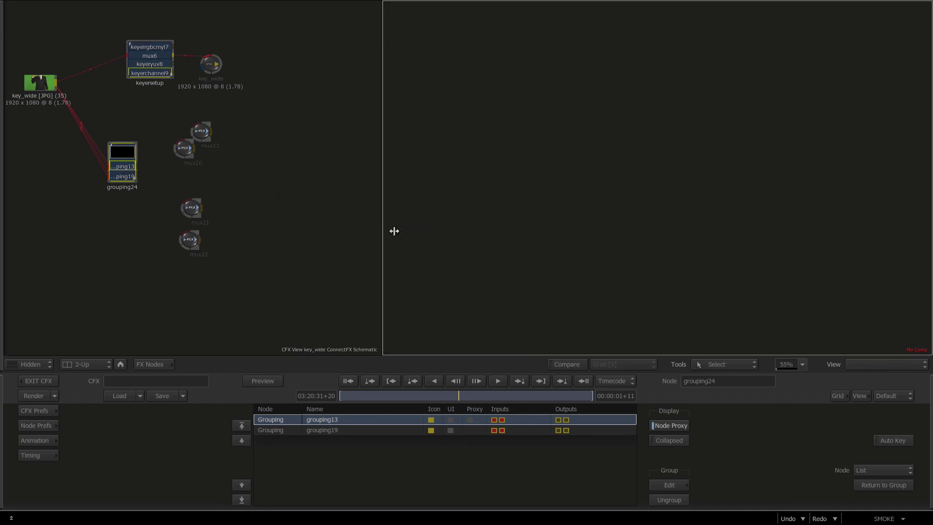